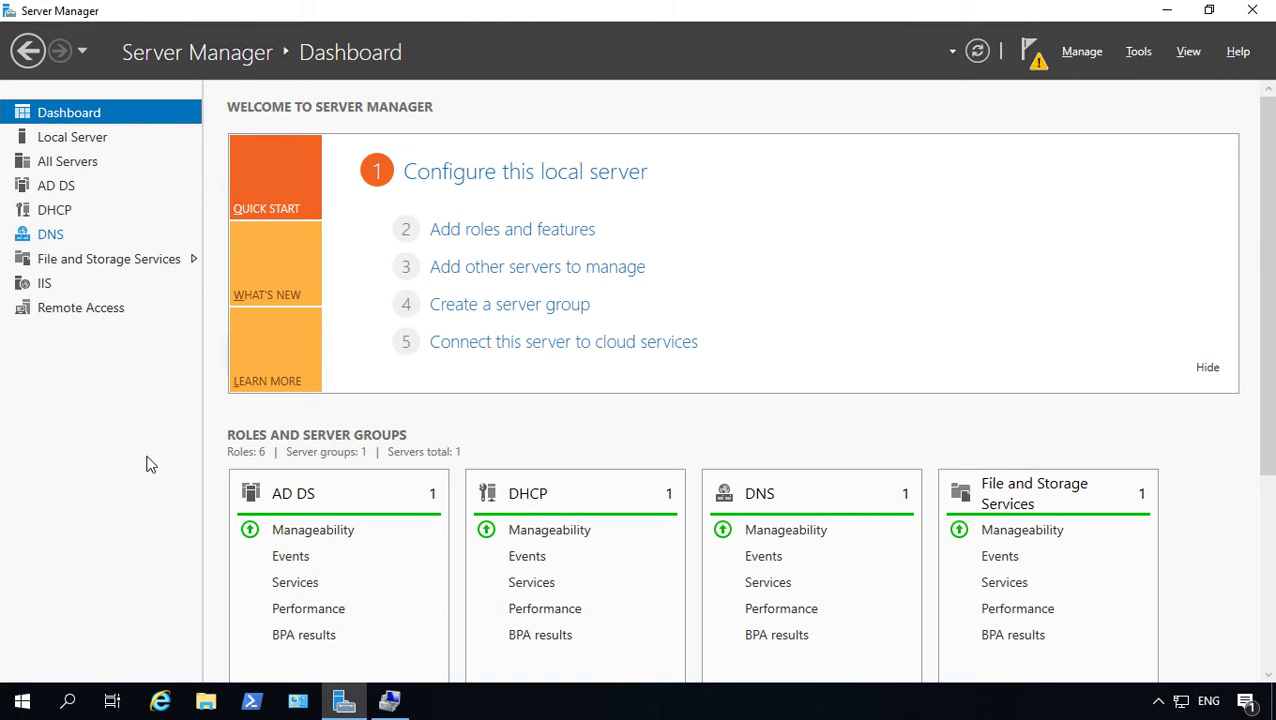
# Show the volumes of the server under File and Storage Services.
pyautogui.click(24, 704)
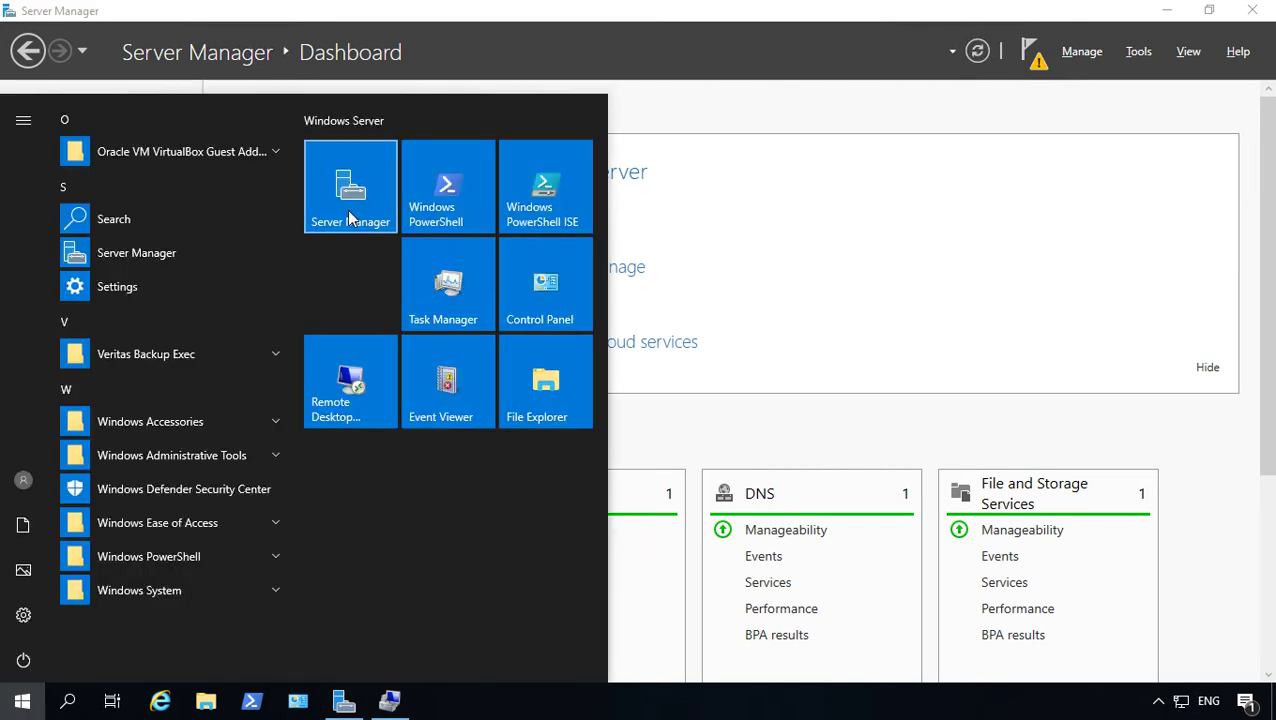
pyautogui.click(961, 376)
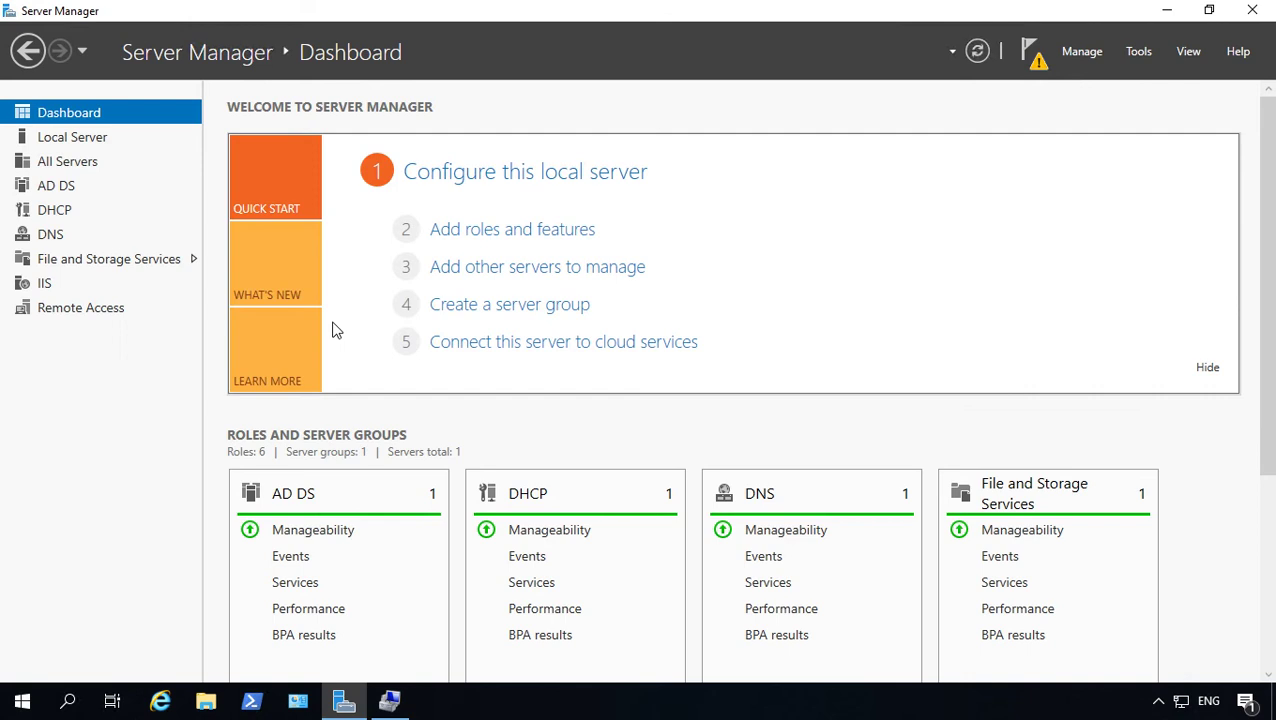
pyautogui.click(143, 268)
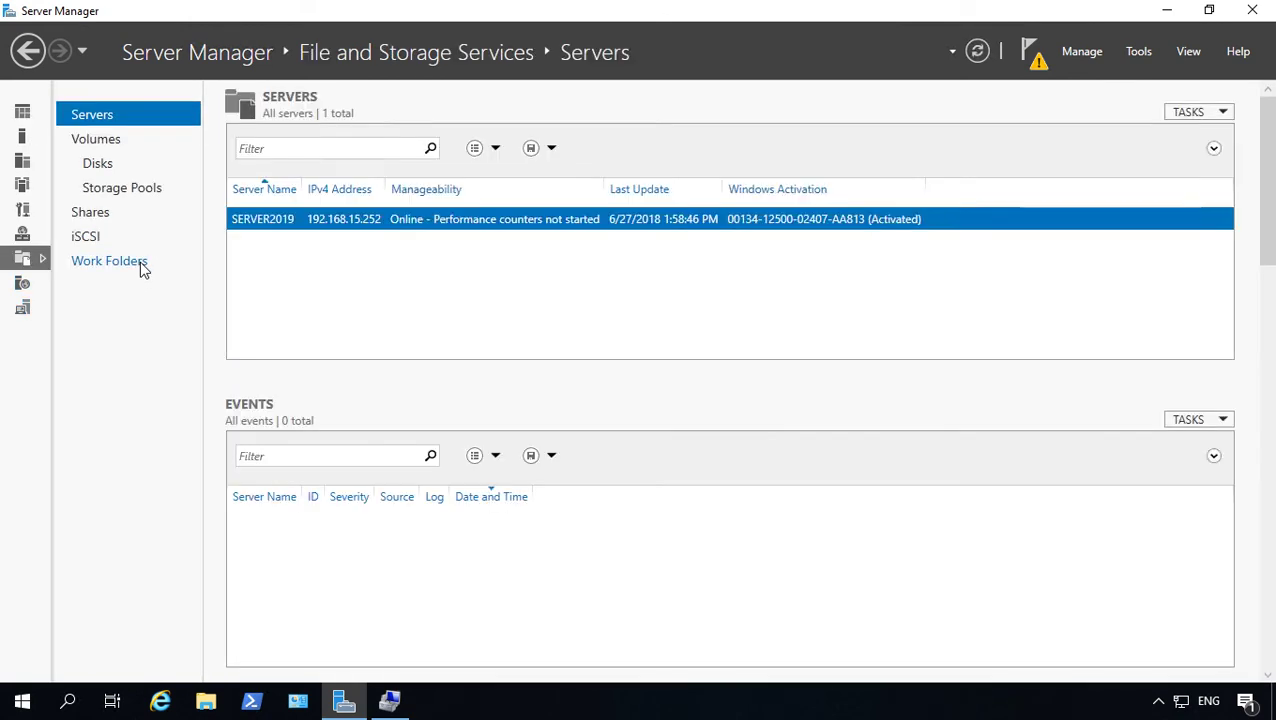
pyautogui.click(96, 140)
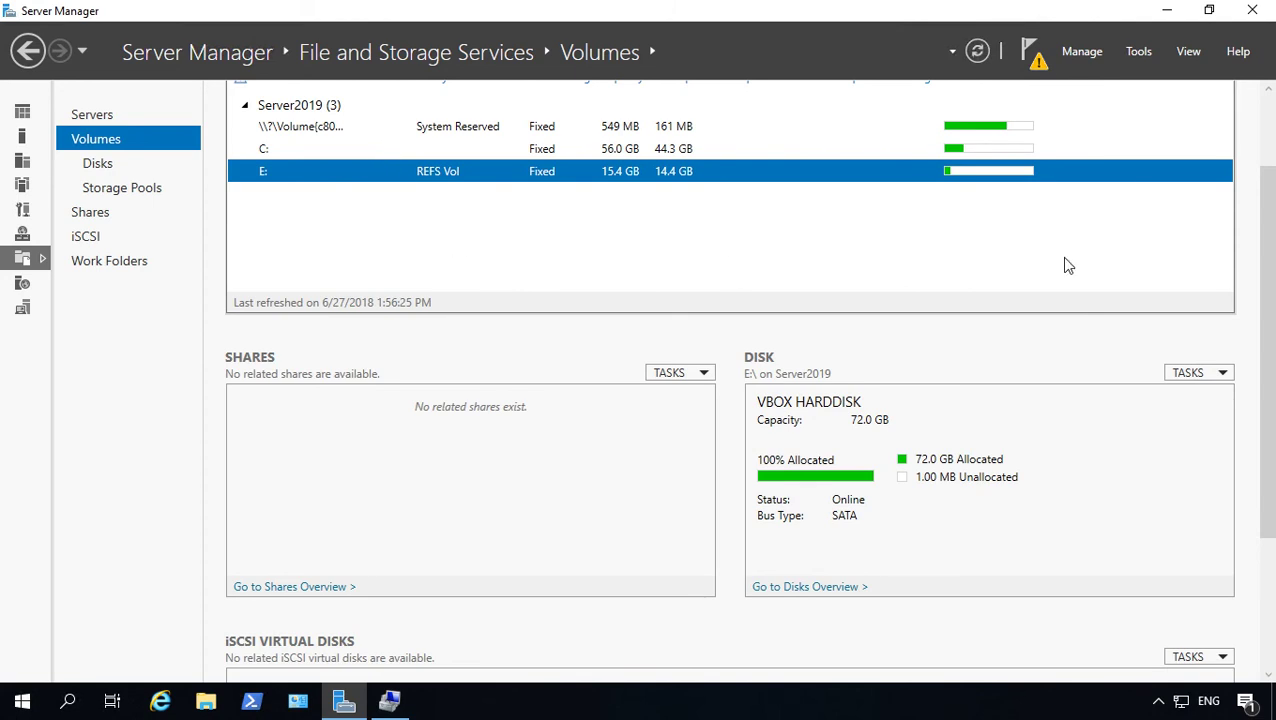
pyautogui.scroll(2, 1256, 239)
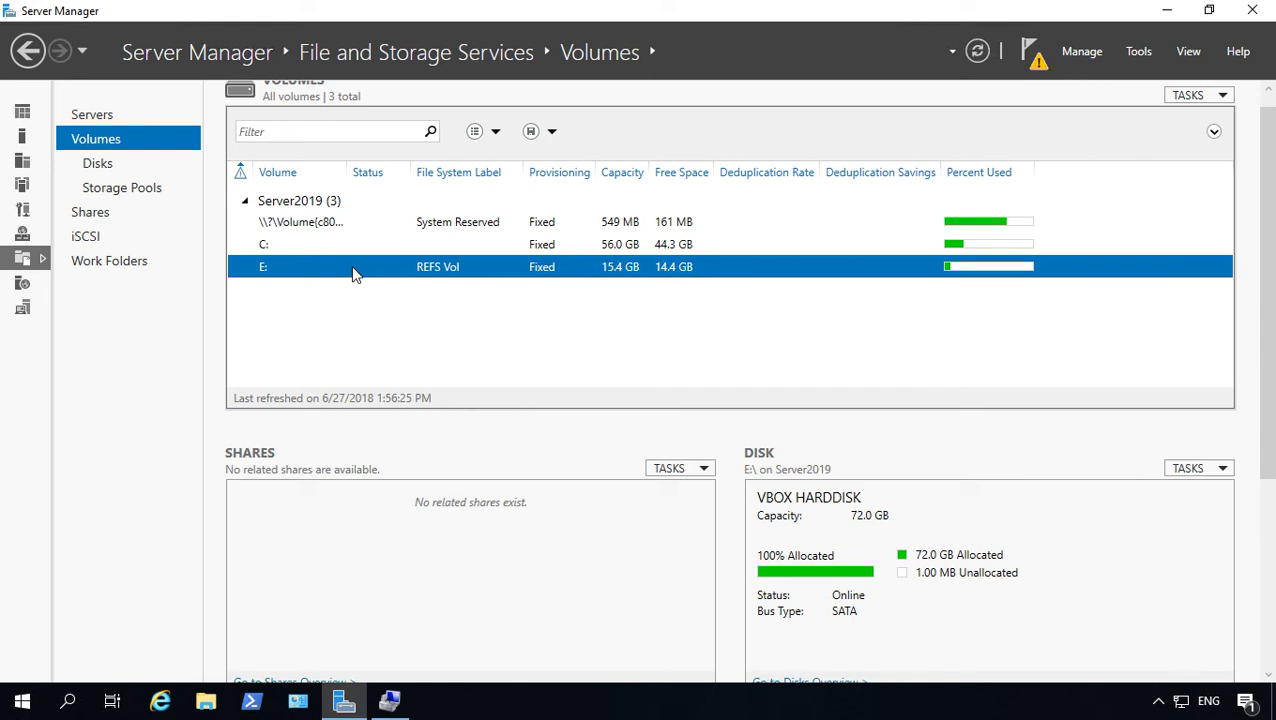
# Examine the System Reserved, C: and E: volumes along with the related shares, disk and iSCSI information.
pyautogui.click(378, 223)
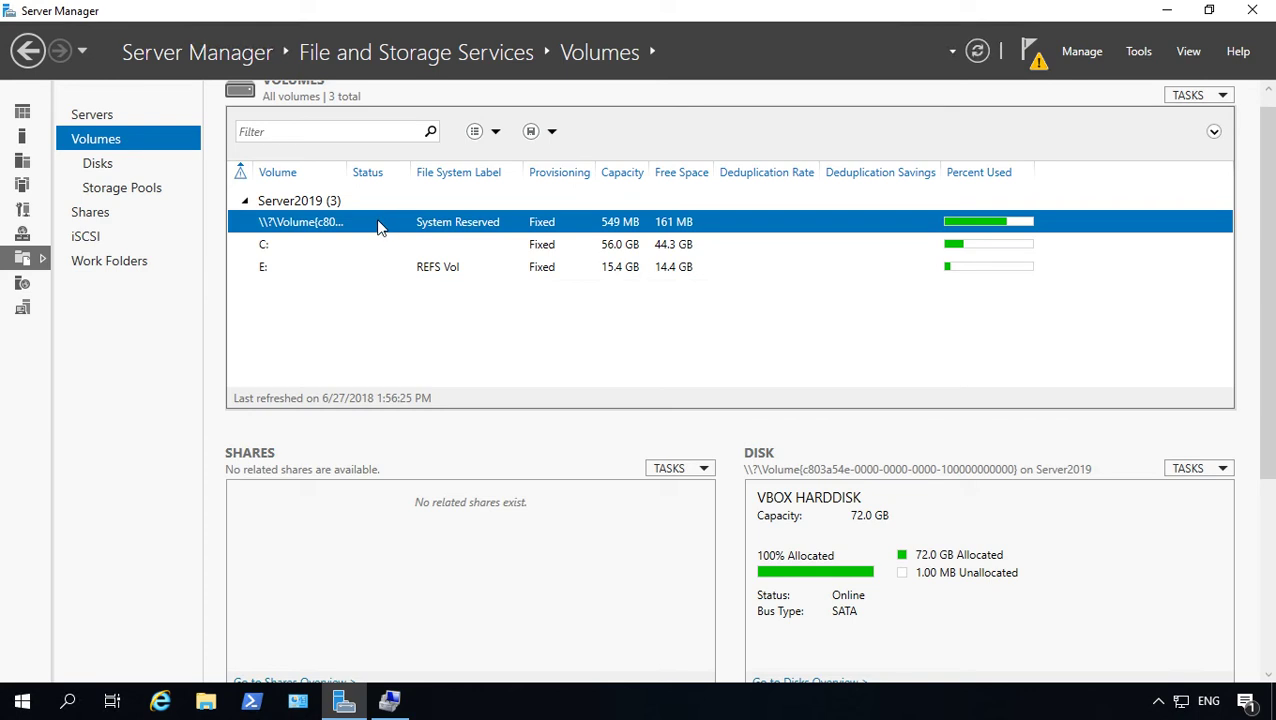
pyautogui.click(391, 249)
pyautogui.click(401, 269)
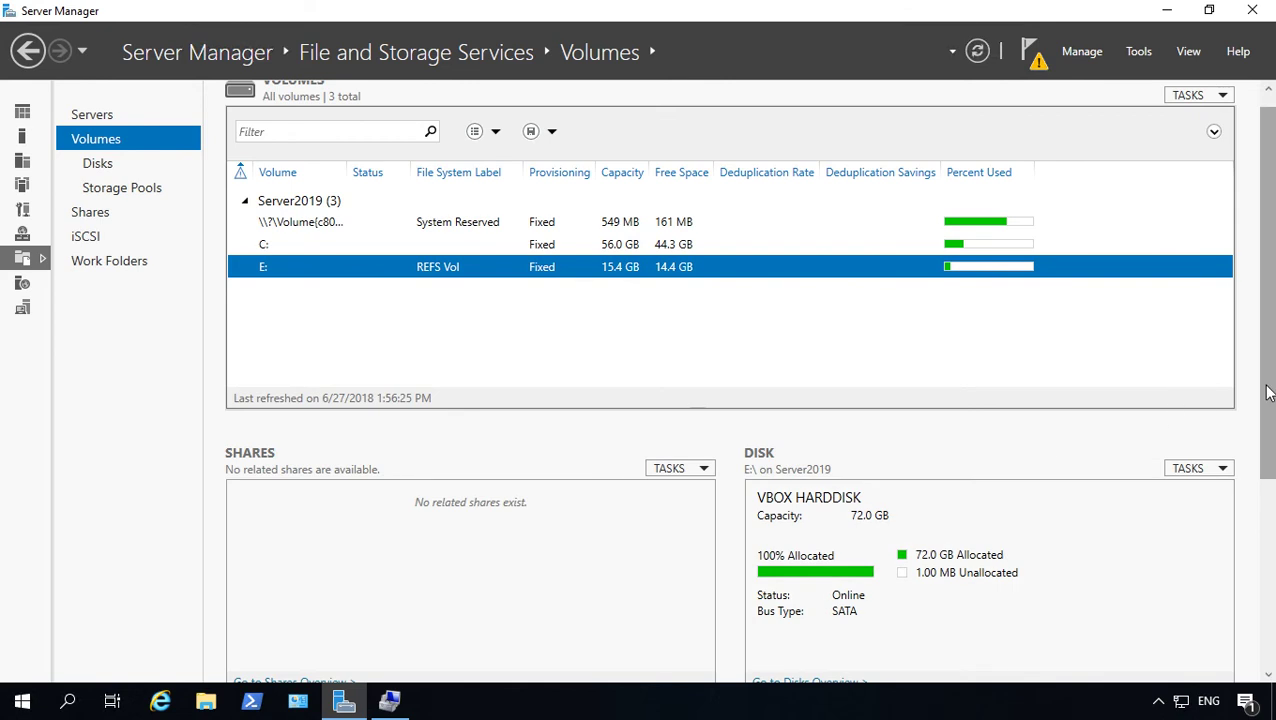
pyautogui.moveTo(1266, 392); pyautogui.dragTo(1268, 515)
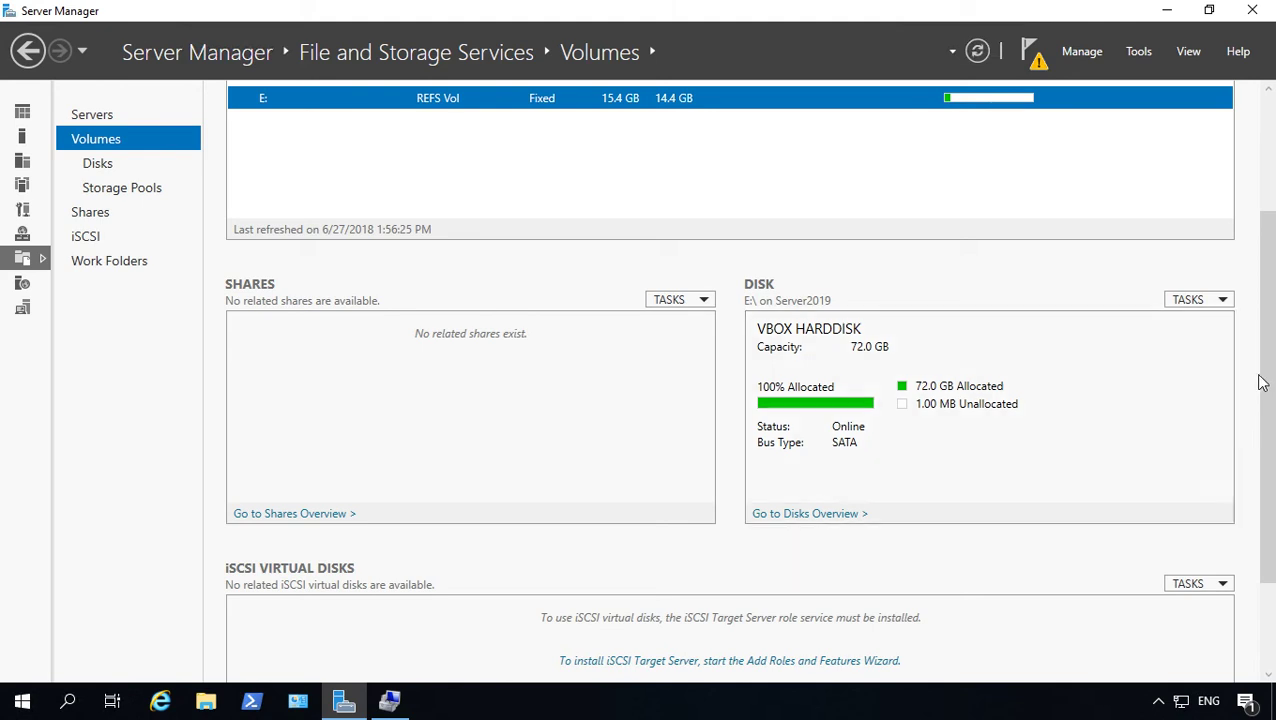
pyautogui.moveTo(1262, 380); pyautogui.dragTo(1255, 305)
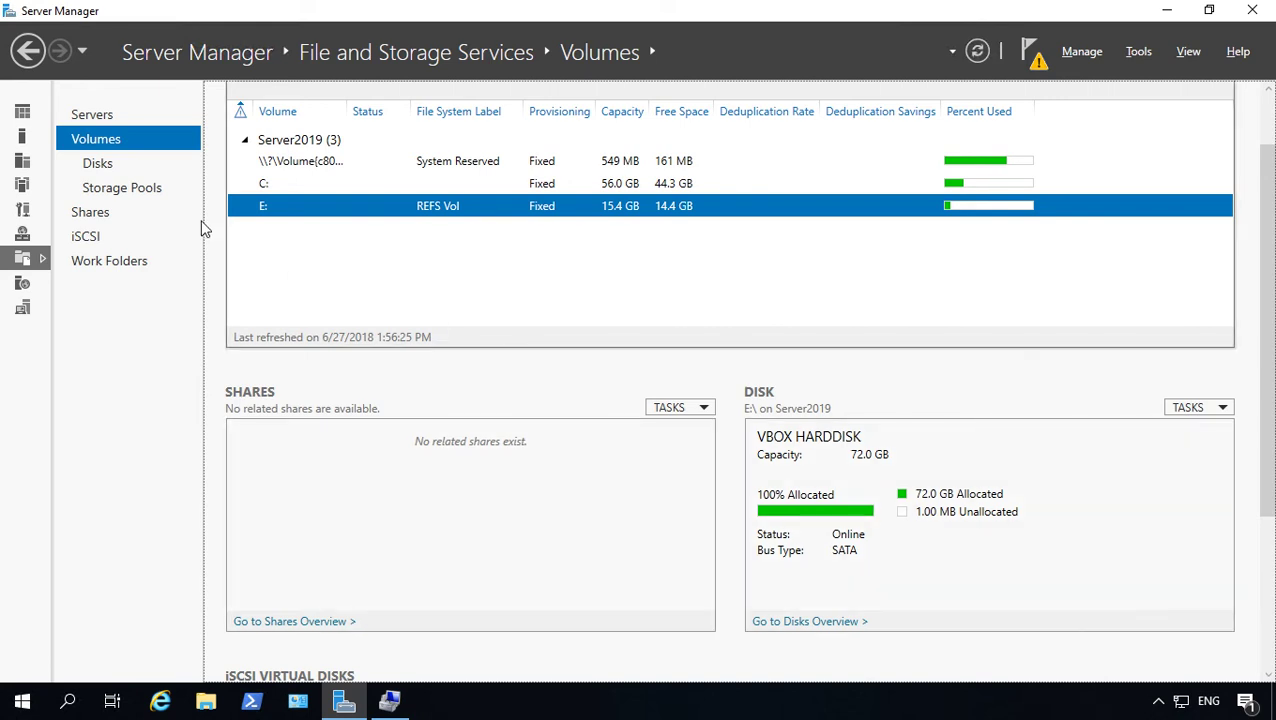
# Examine the server's physical disks with their related volumes and storage pool, comparing them with the volume list.
pyautogui.click(97, 163)
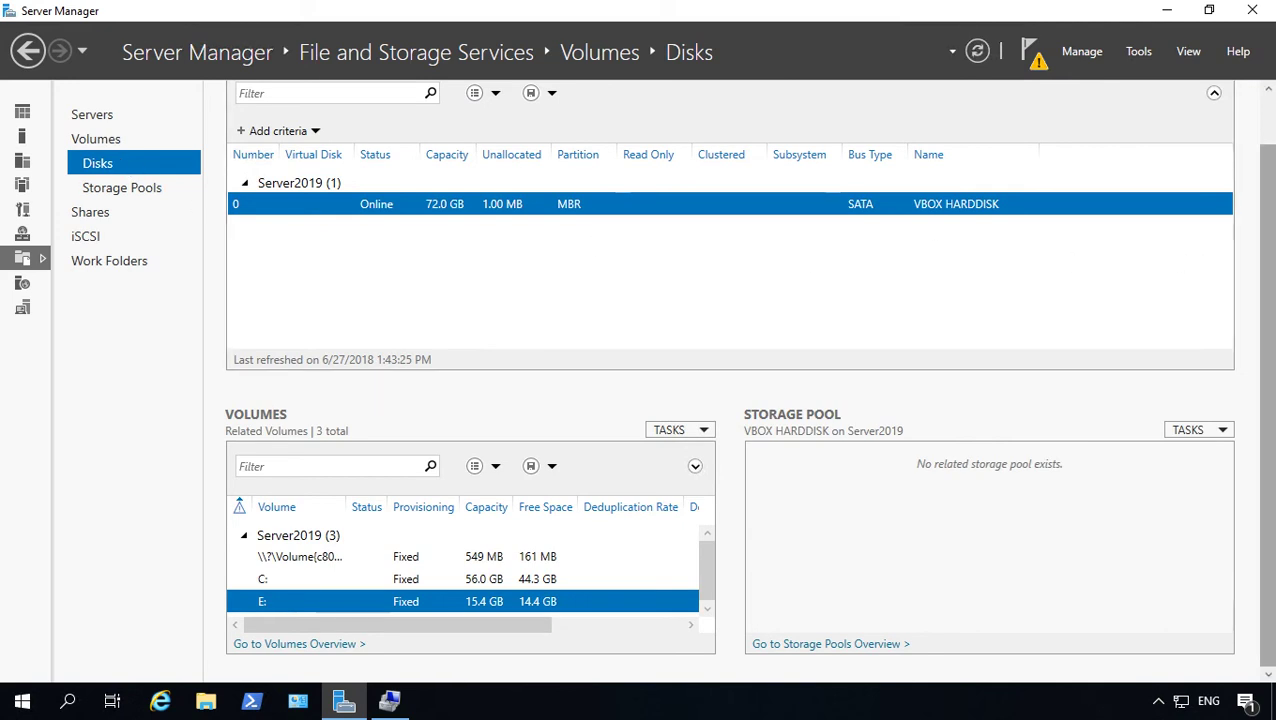
pyautogui.moveTo(1270, 250); pyautogui.dragTo(1245, 199)
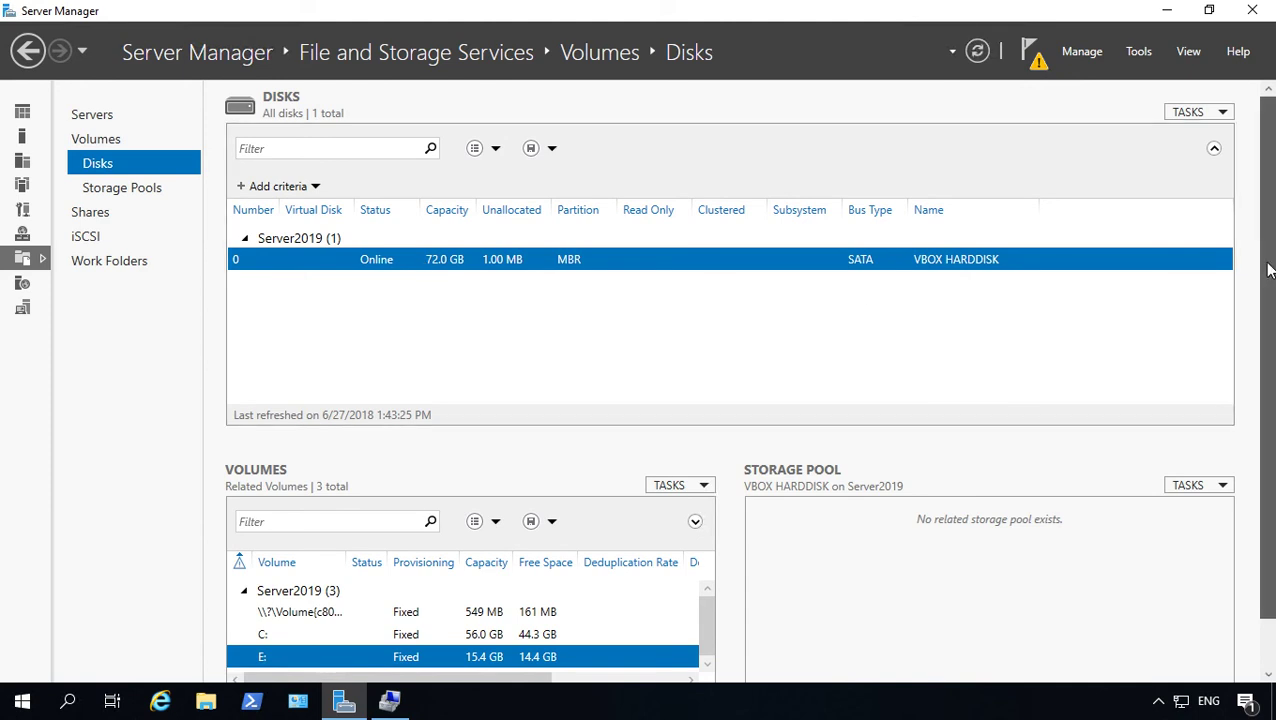
pyautogui.moveTo(1266, 270); pyautogui.dragTo(1266, 318)
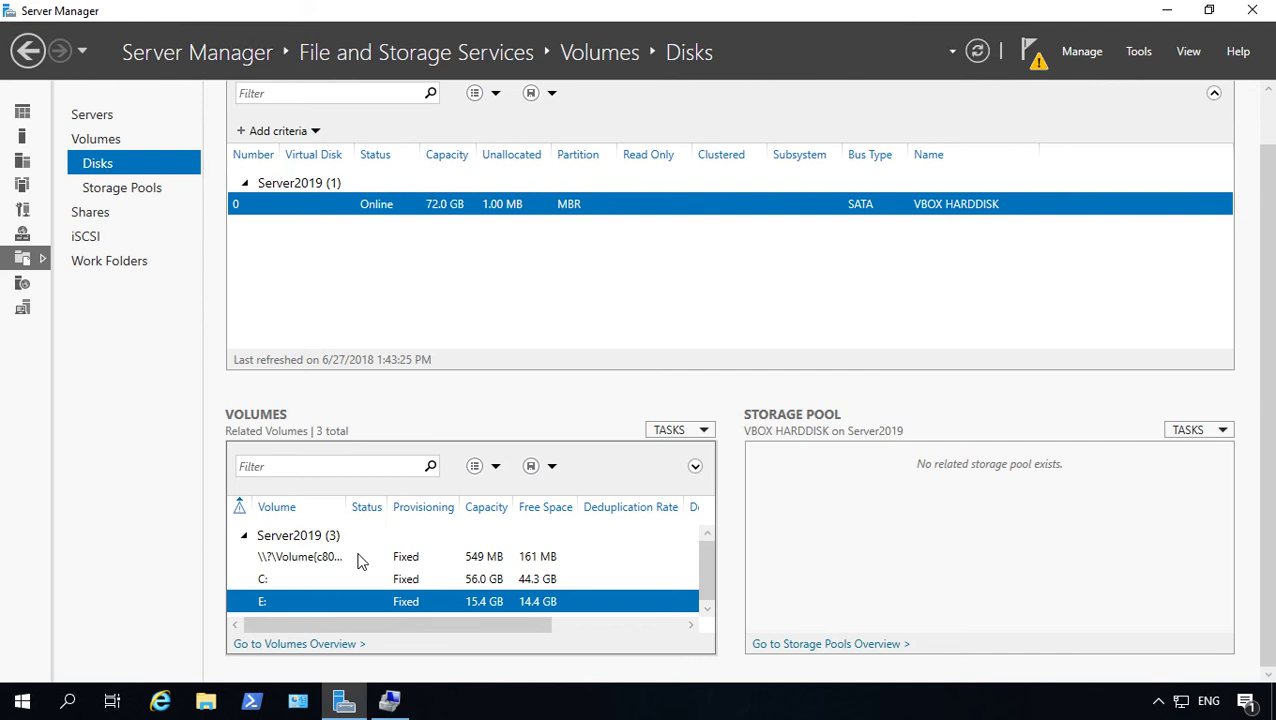
pyautogui.click(110, 145)
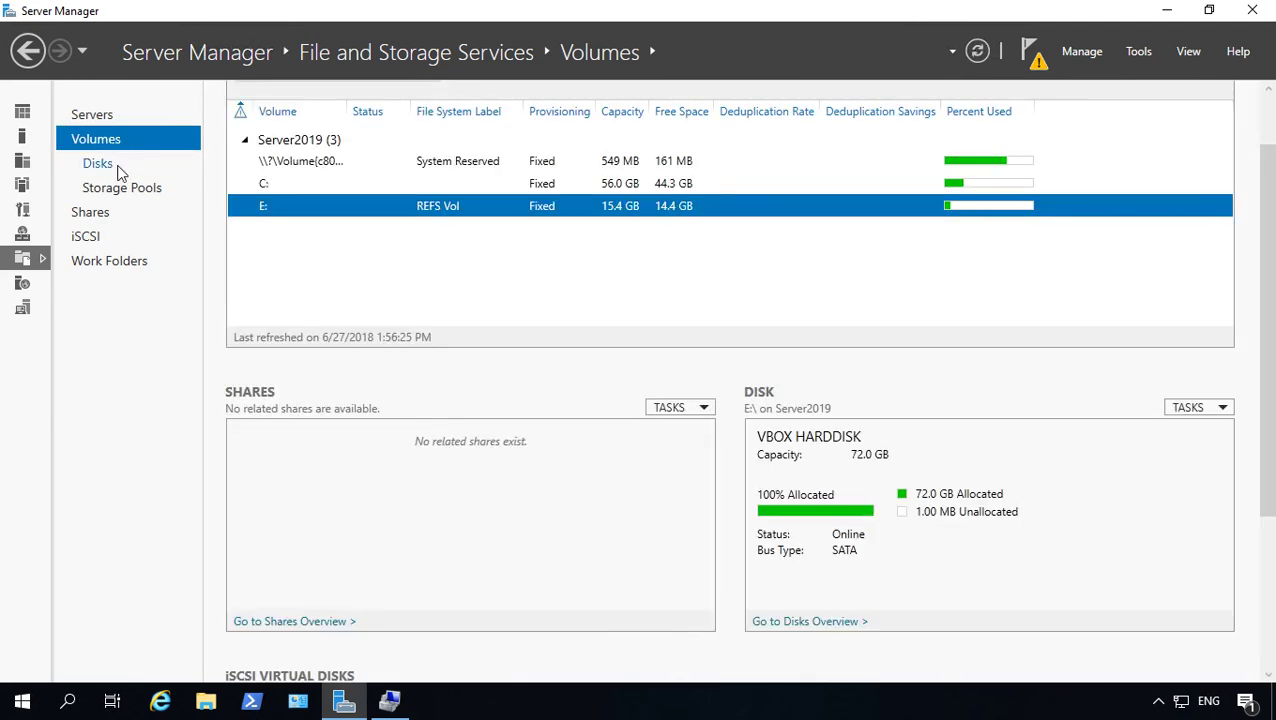
pyautogui.click(118, 168)
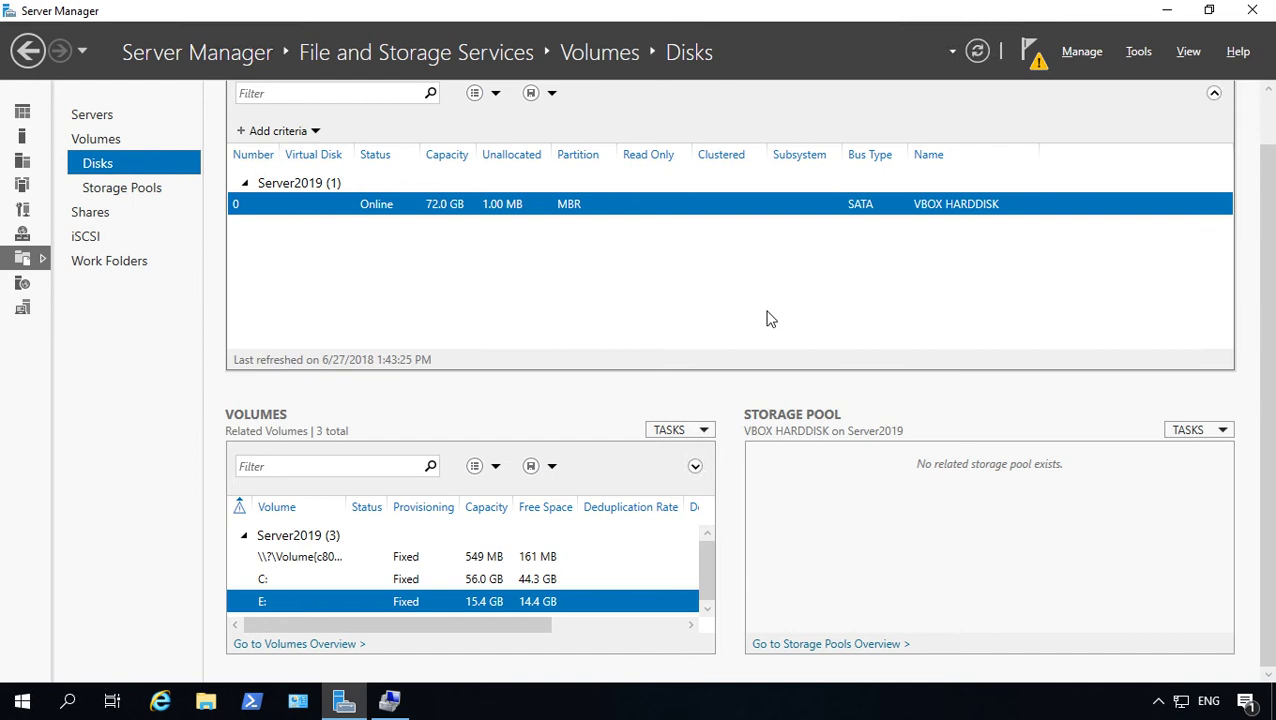
# Launch Computer Management in a maximized window and show Disk Management under Storage.
pyautogui.click(1139, 55)
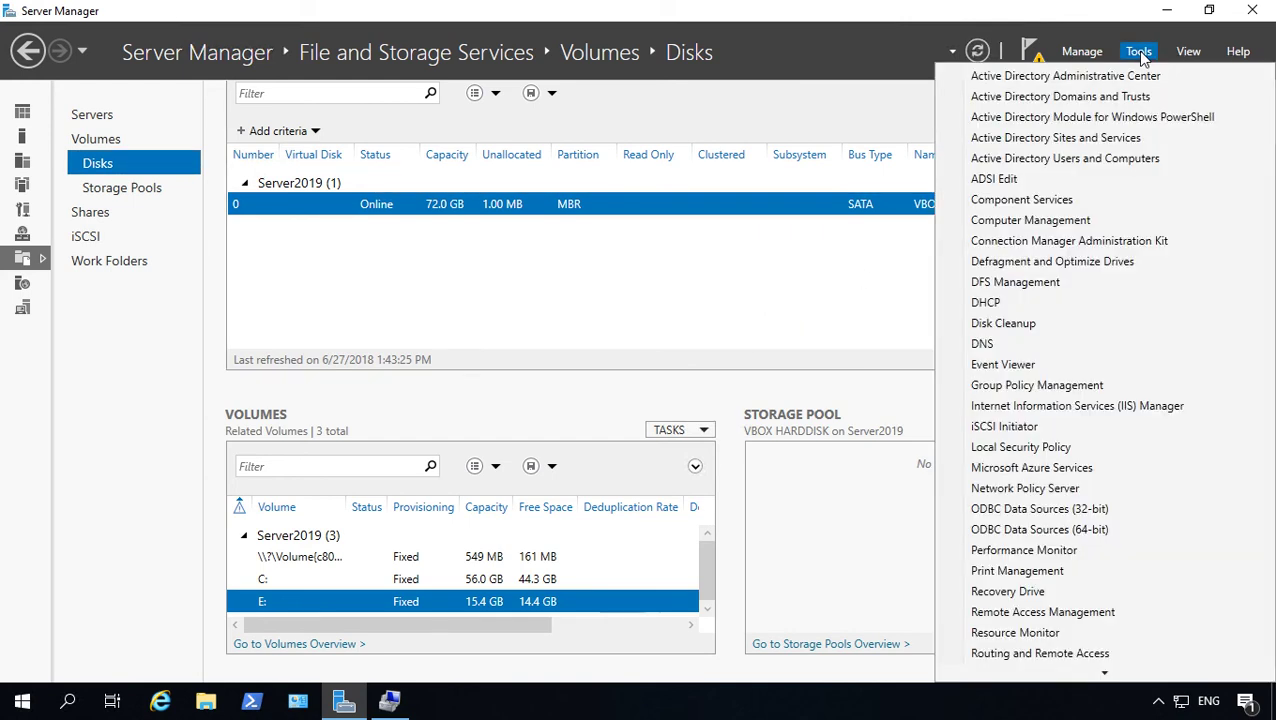
pyautogui.click(1106, 220)
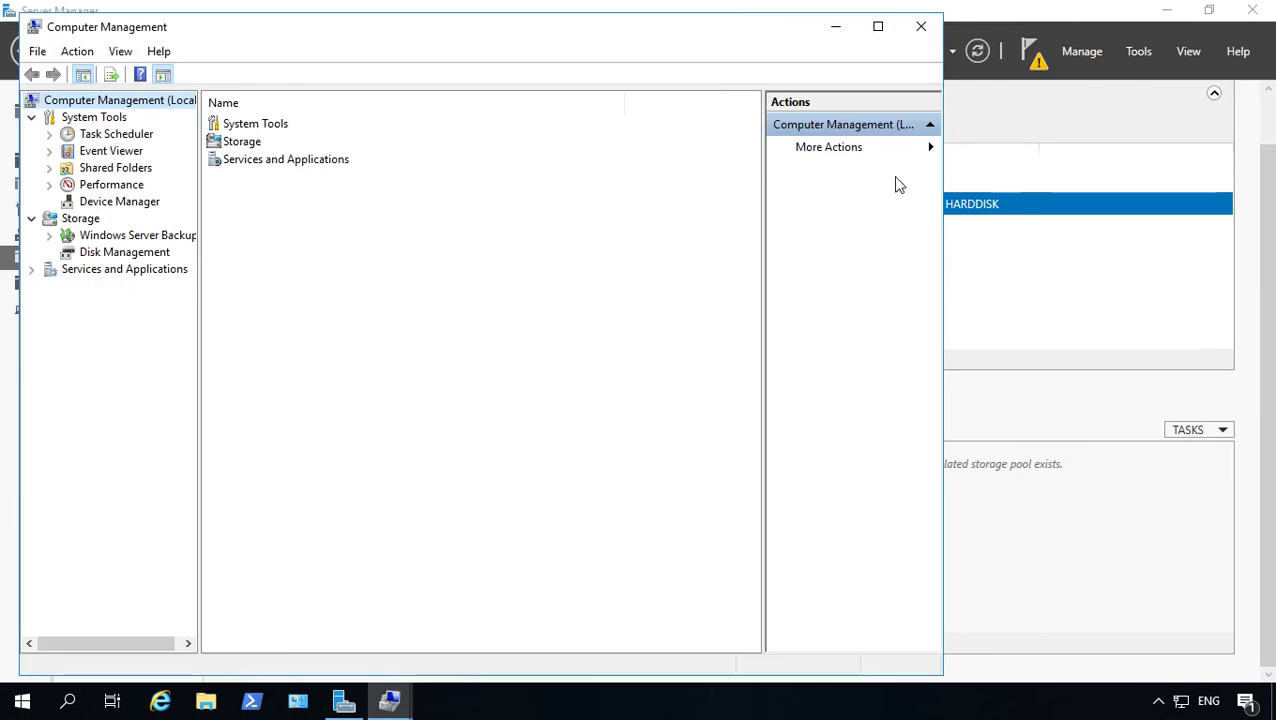
pyautogui.click(892, 37)
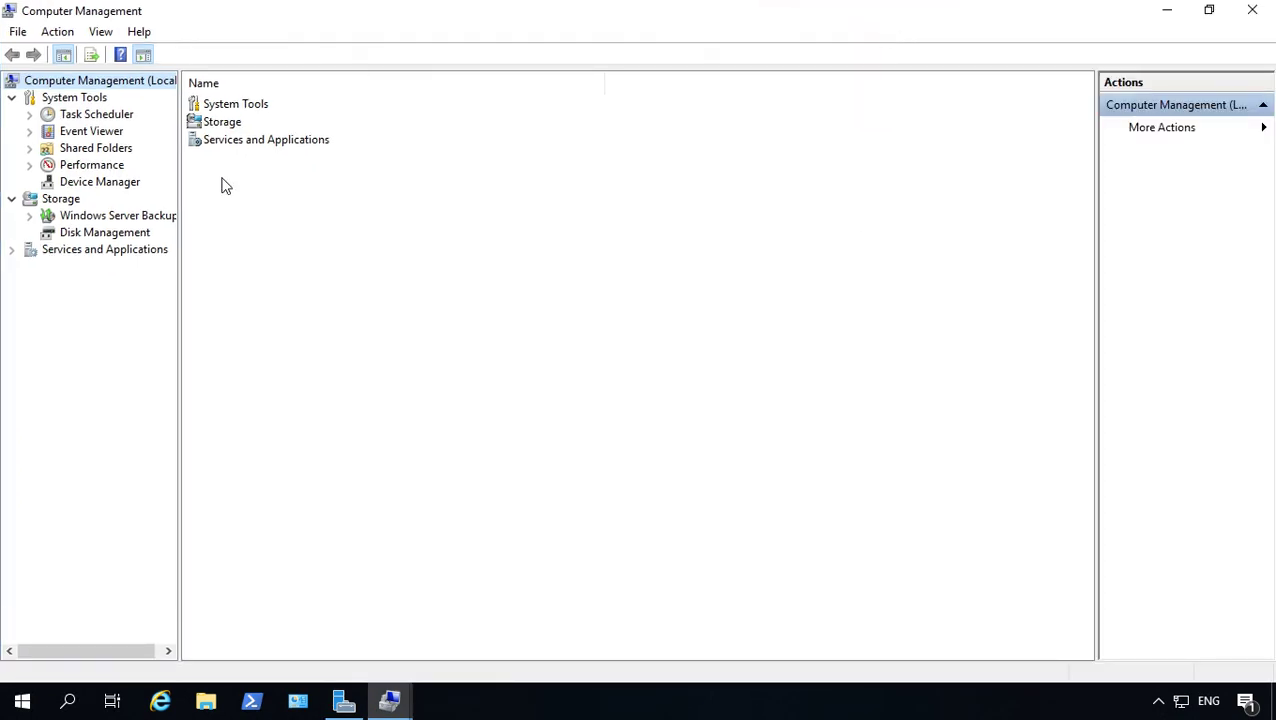
pyautogui.click(236, 126)
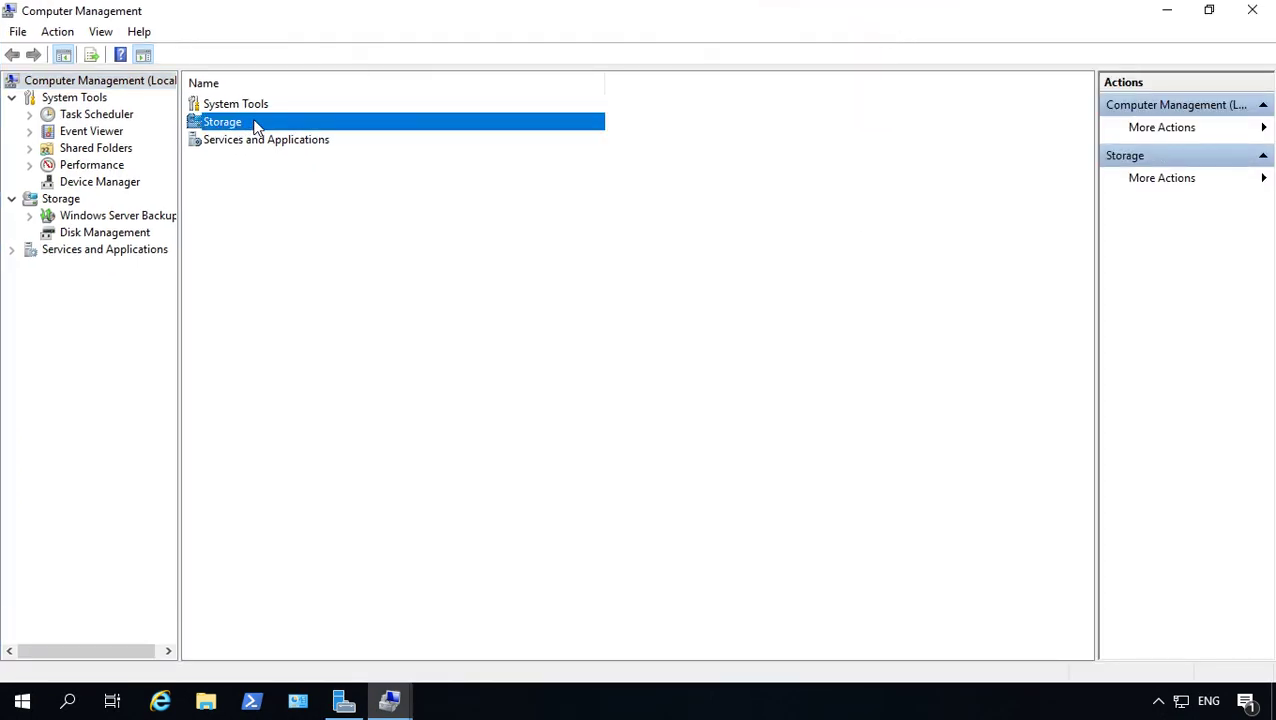
pyautogui.doubleClick(256, 127)
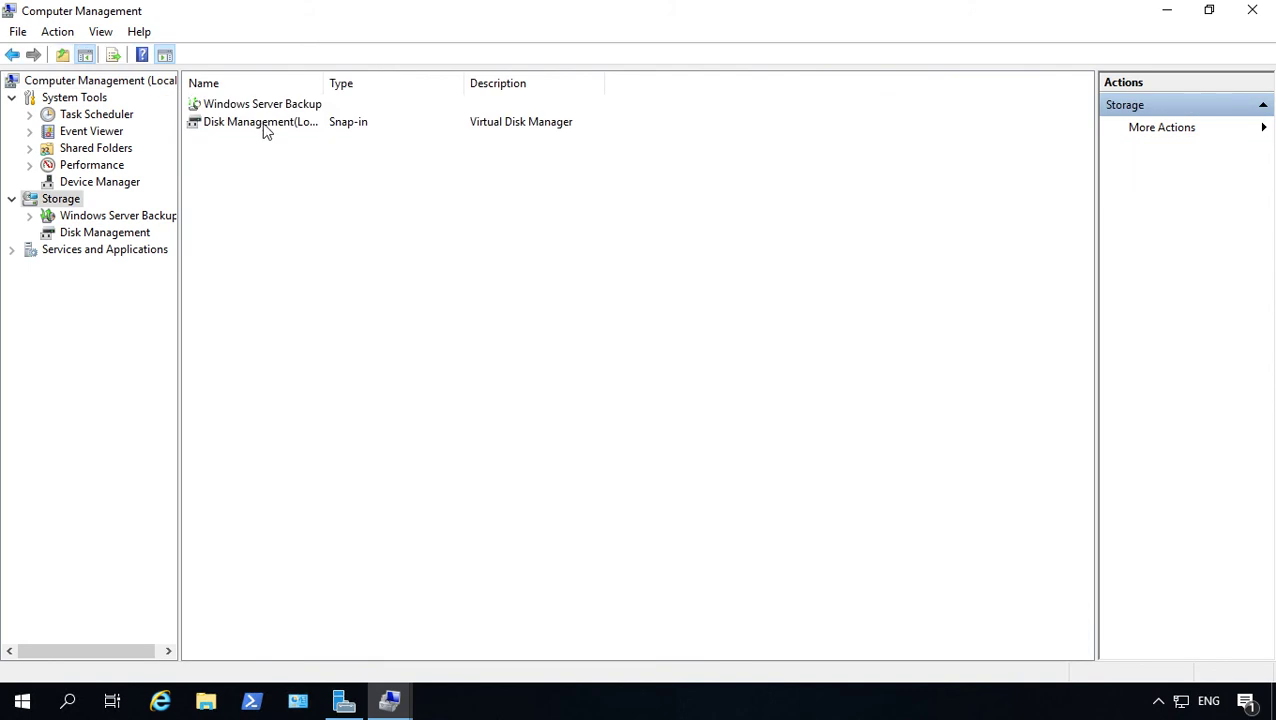
pyautogui.click(265, 127)
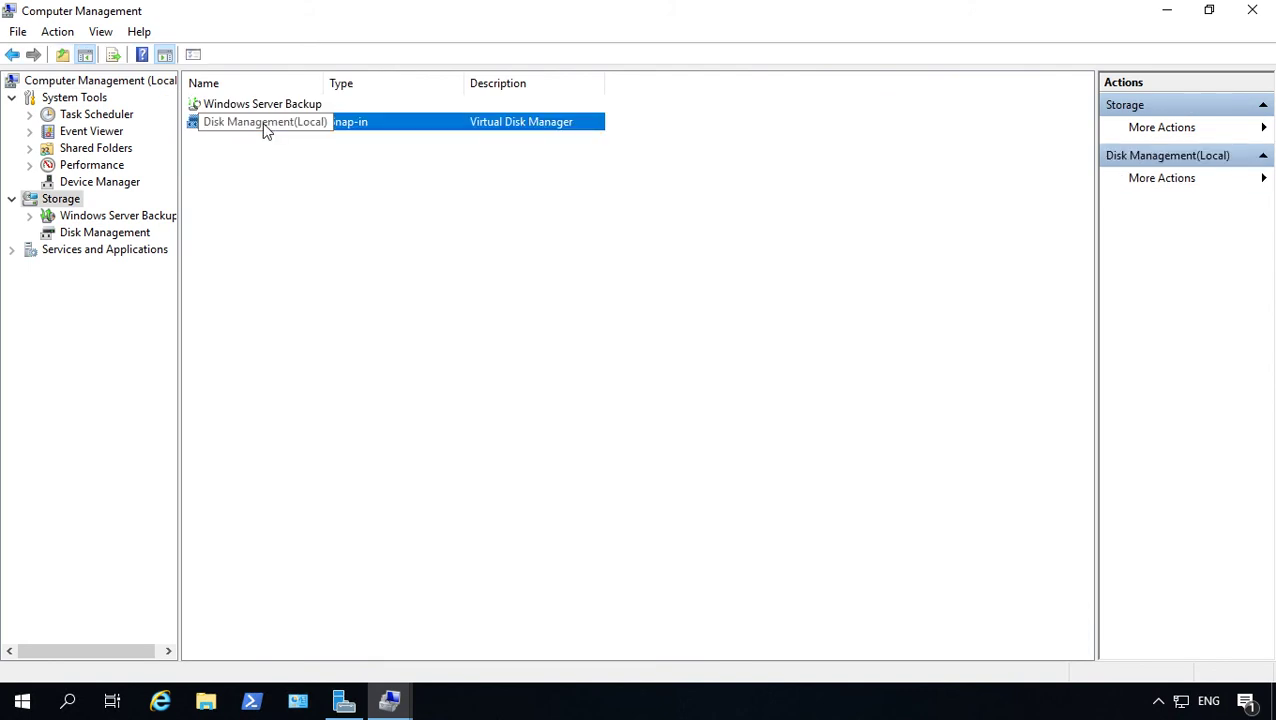
pyautogui.doubleClick(265, 127)
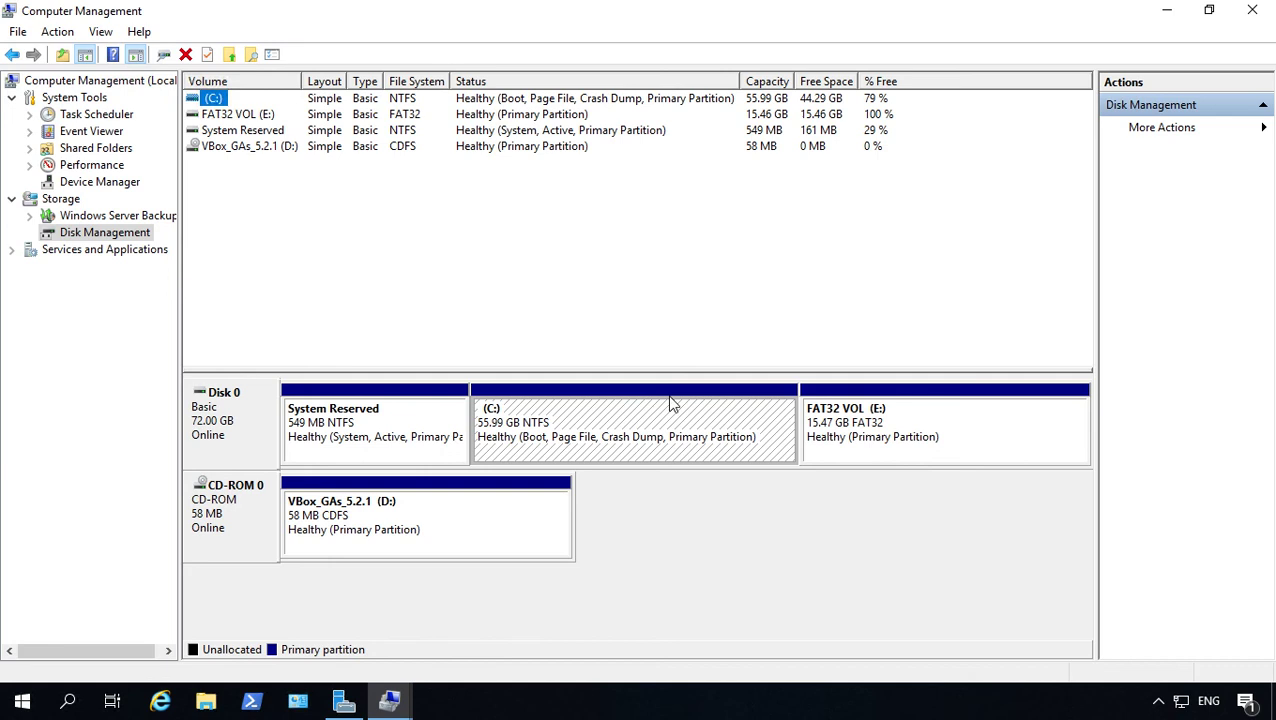
# Quick-format the E: volume as FAT32 with the label FAT32 VOL and the default allocation unit size.
pyautogui.click(907, 410)
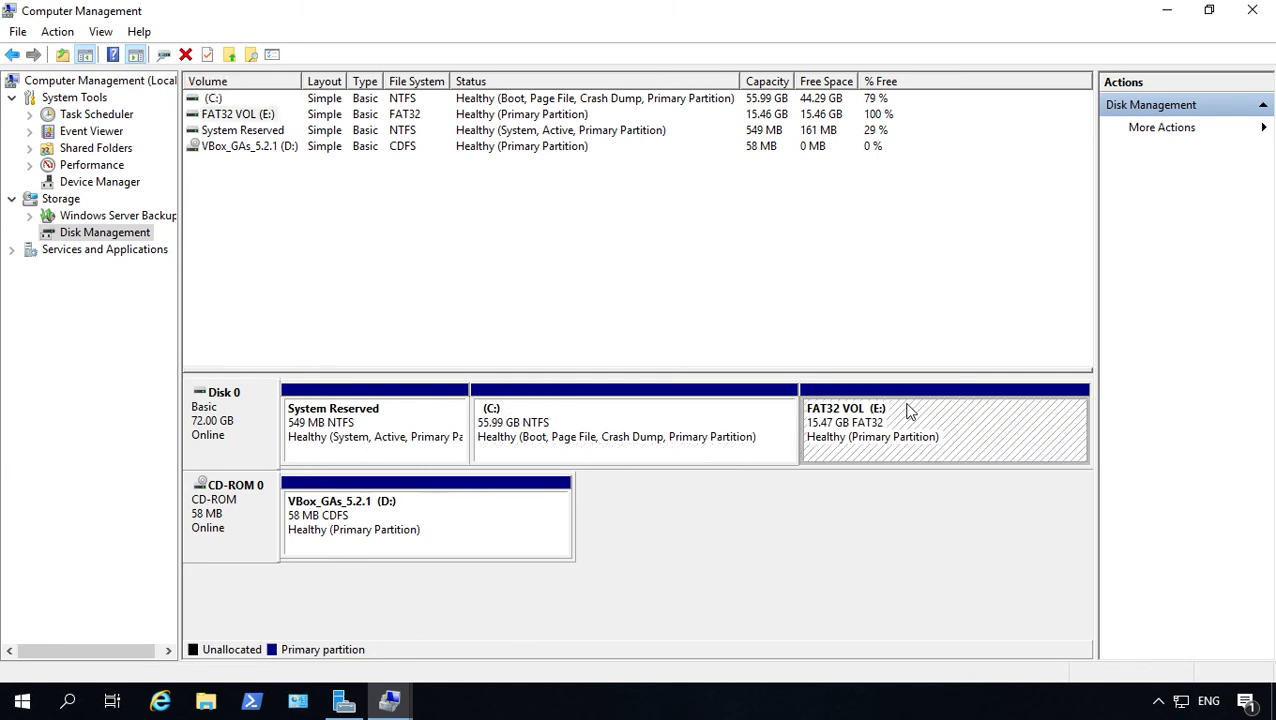
pyautogui.rightClick(907, 410)
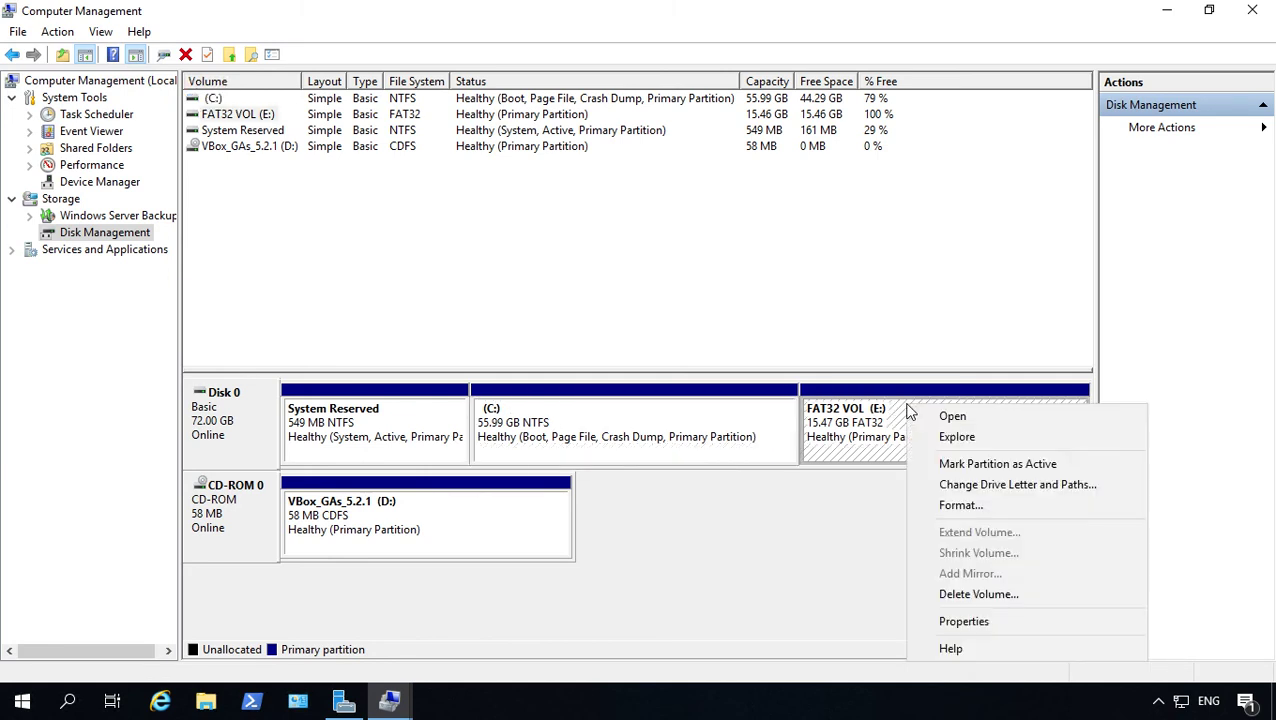
pyautogui.click(947, 510)
pyautogui.click(655, 428)
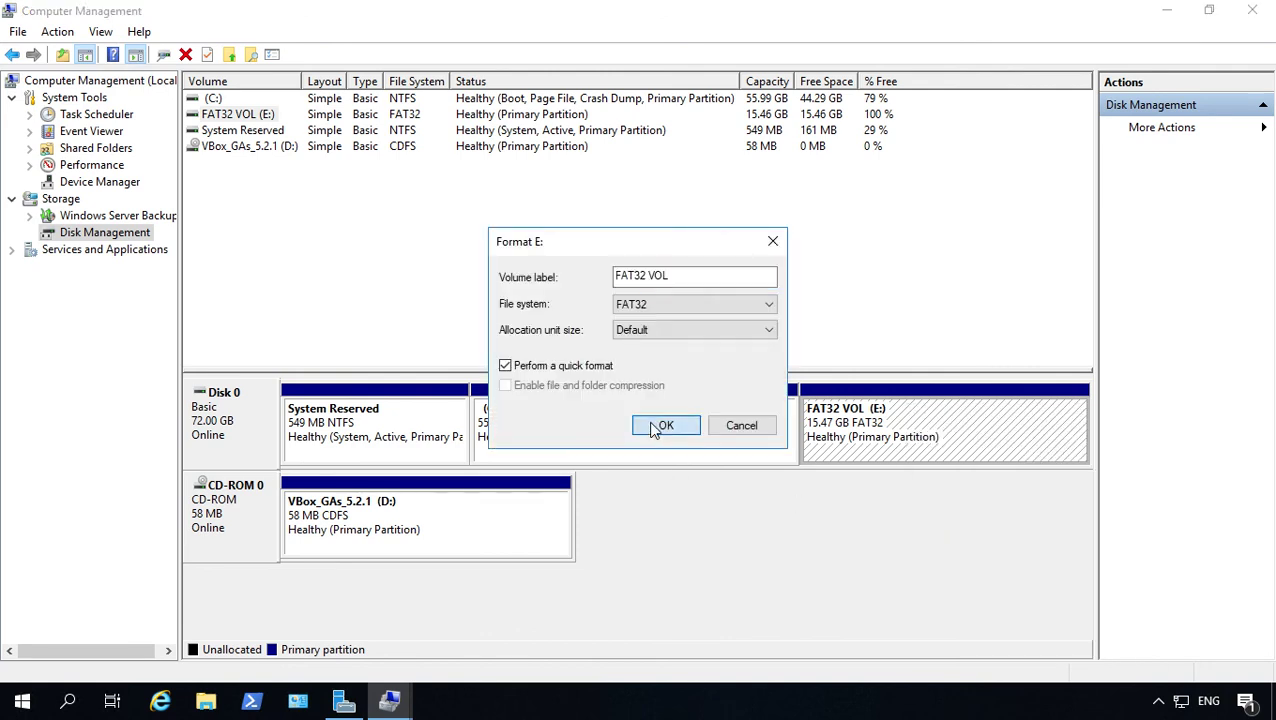
pyautogui.click(698, 428)
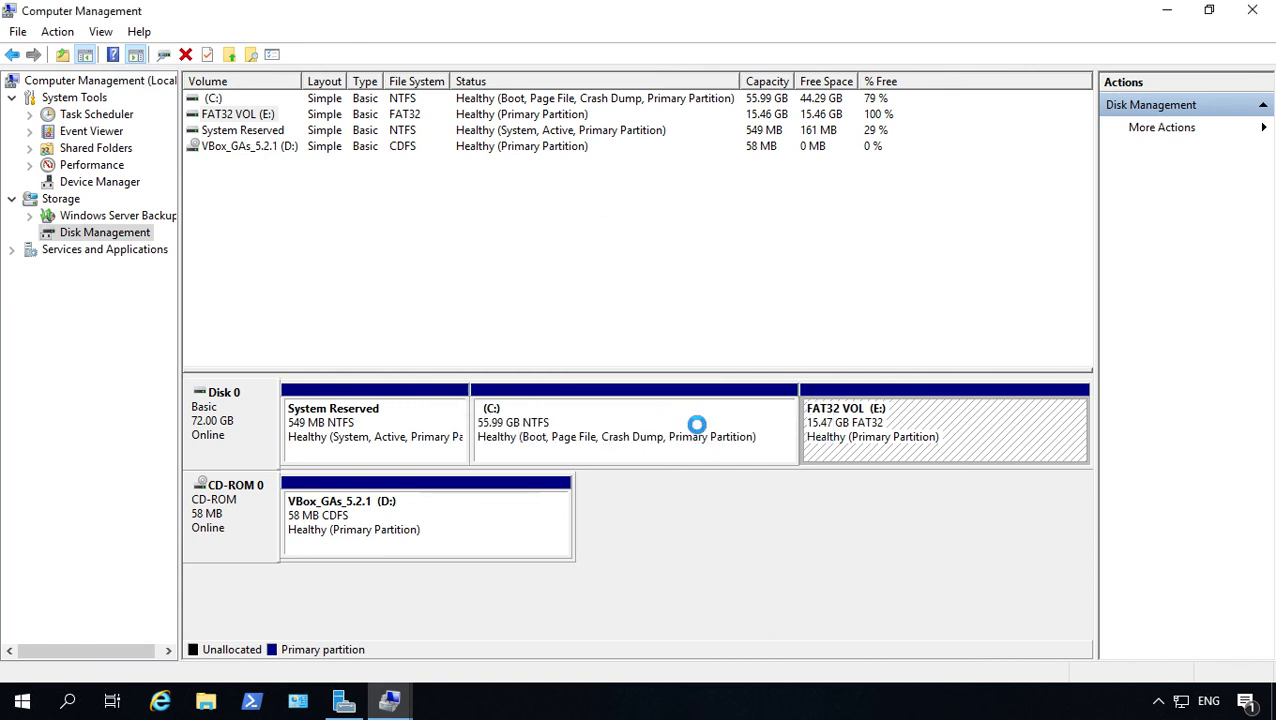
# Delete the FAT32 VOL (E:) volume from Disk 0.
pyautogui.rightClick(927, 418)
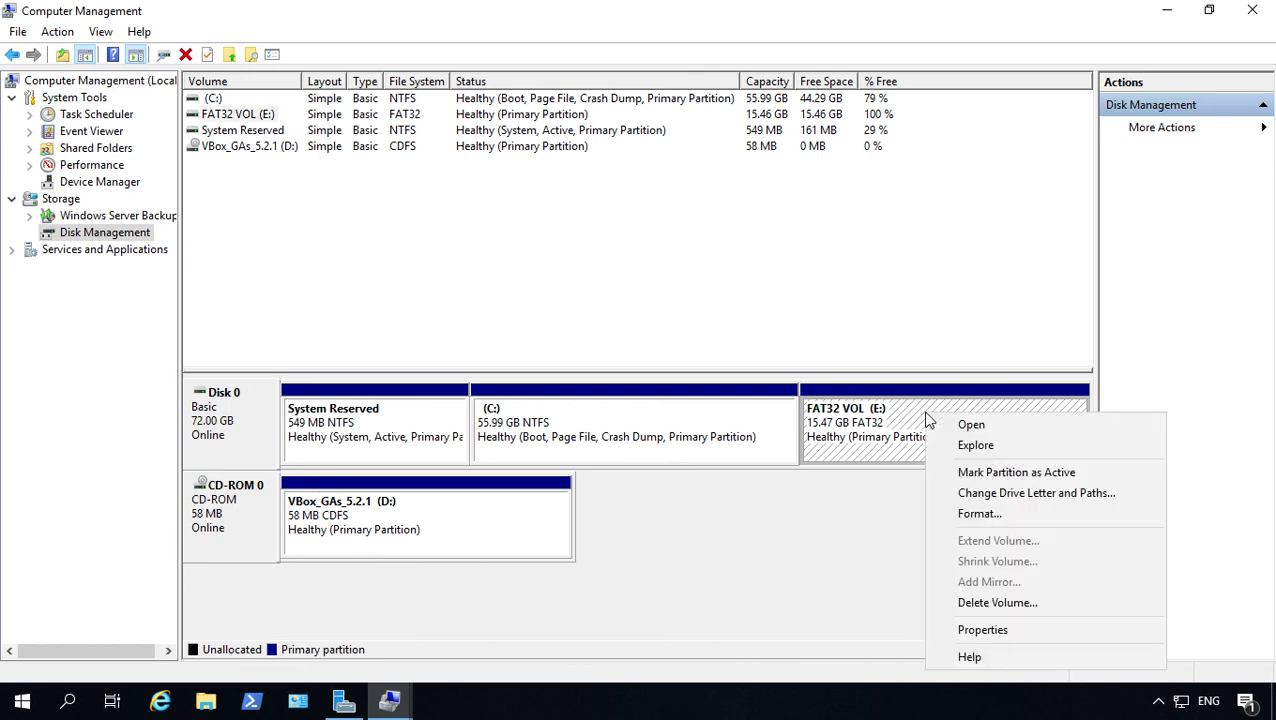
pyautogui.click(965, 602)
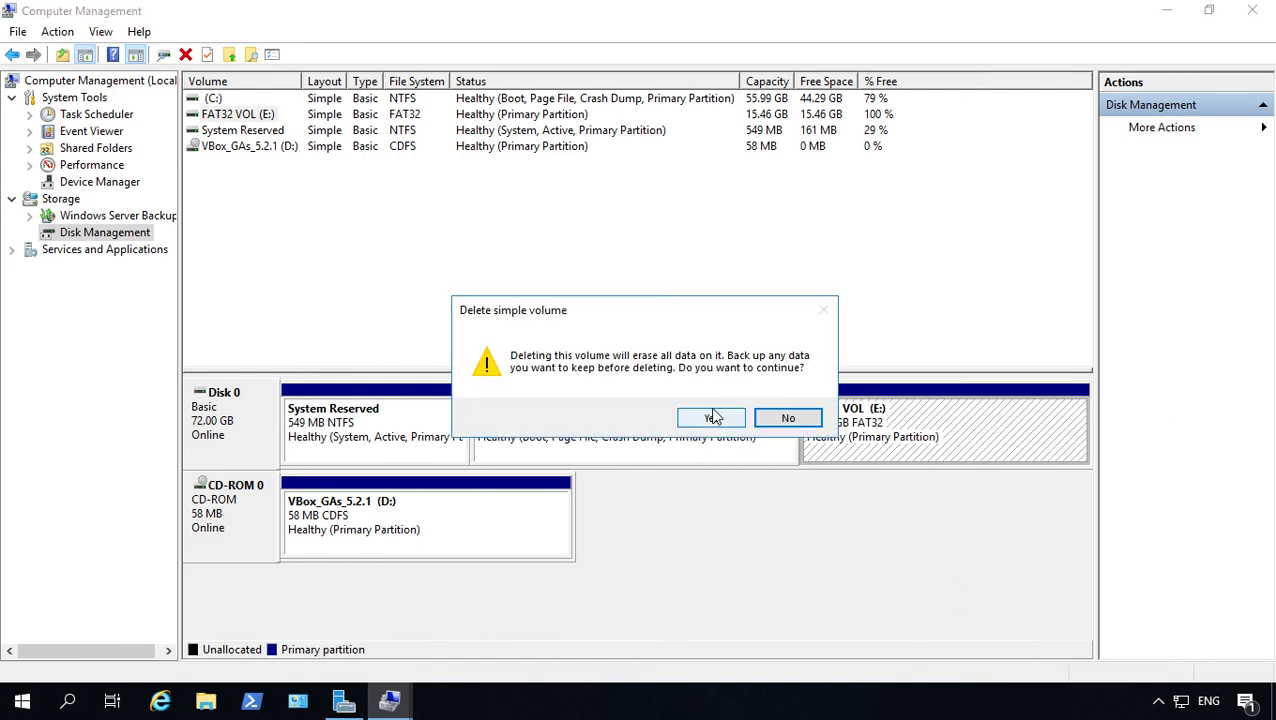
pyautogui.click(710, 418)
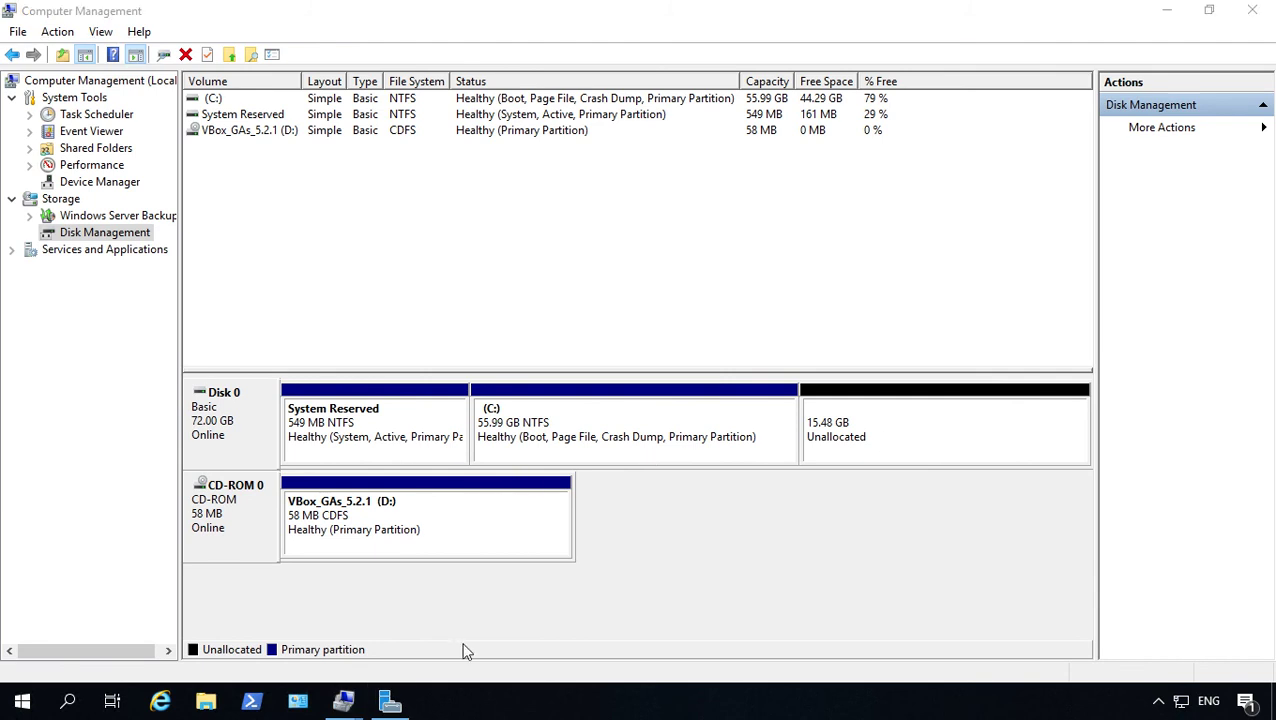
# Check the volumes, shares and disk allocation in Server Manager, and return to Disk Management in Computer Management.
pyautogui.moveTo(390, 702)
pyautogui.click(412, 640)
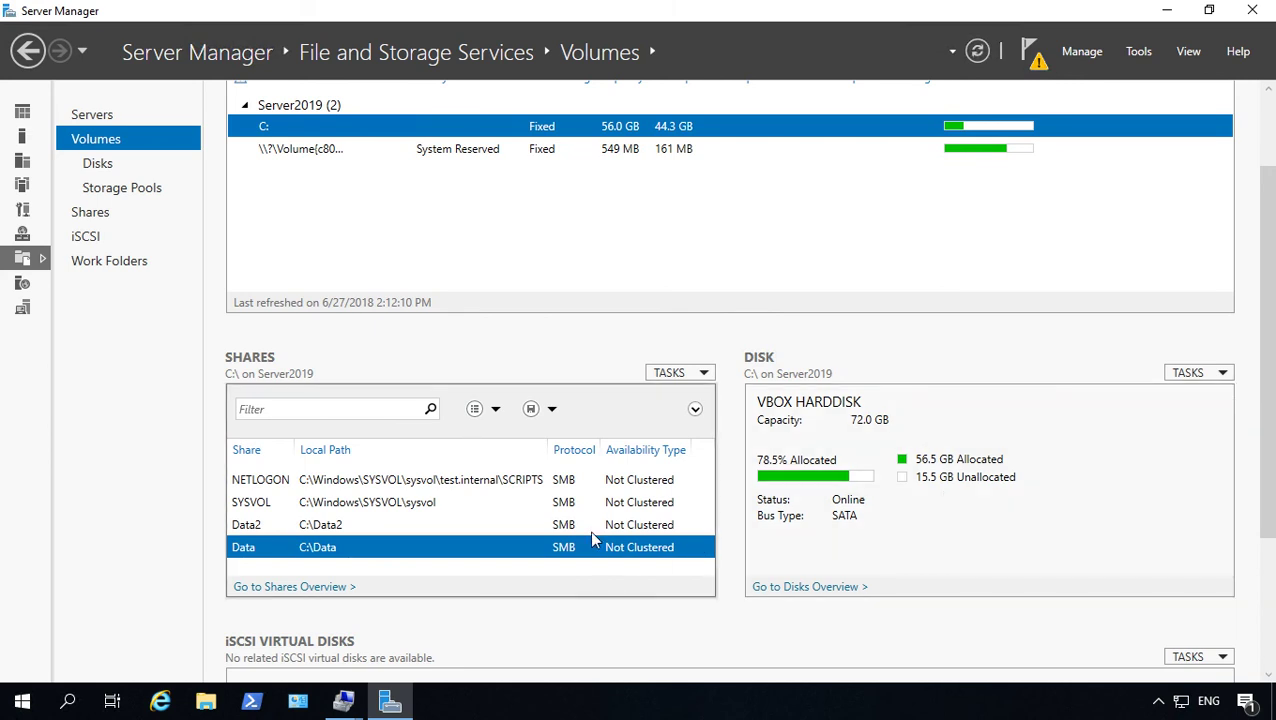
pyautogui.click(346, 704)
pyautogui.click(425, 634)
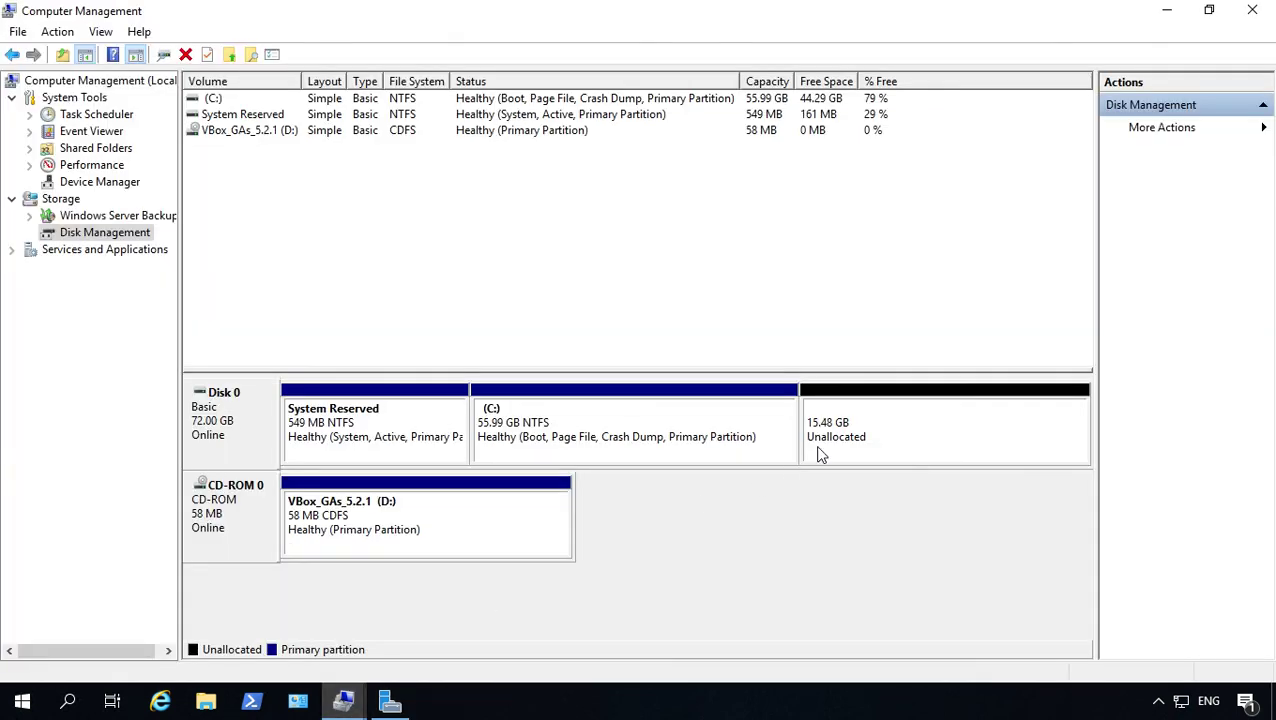
# Start a new simple volume in the unallocated space of Disk 0, using the full 15846 MB.
pyautogui.click(906, 416)
pyautogui.rightClick(906, 416)
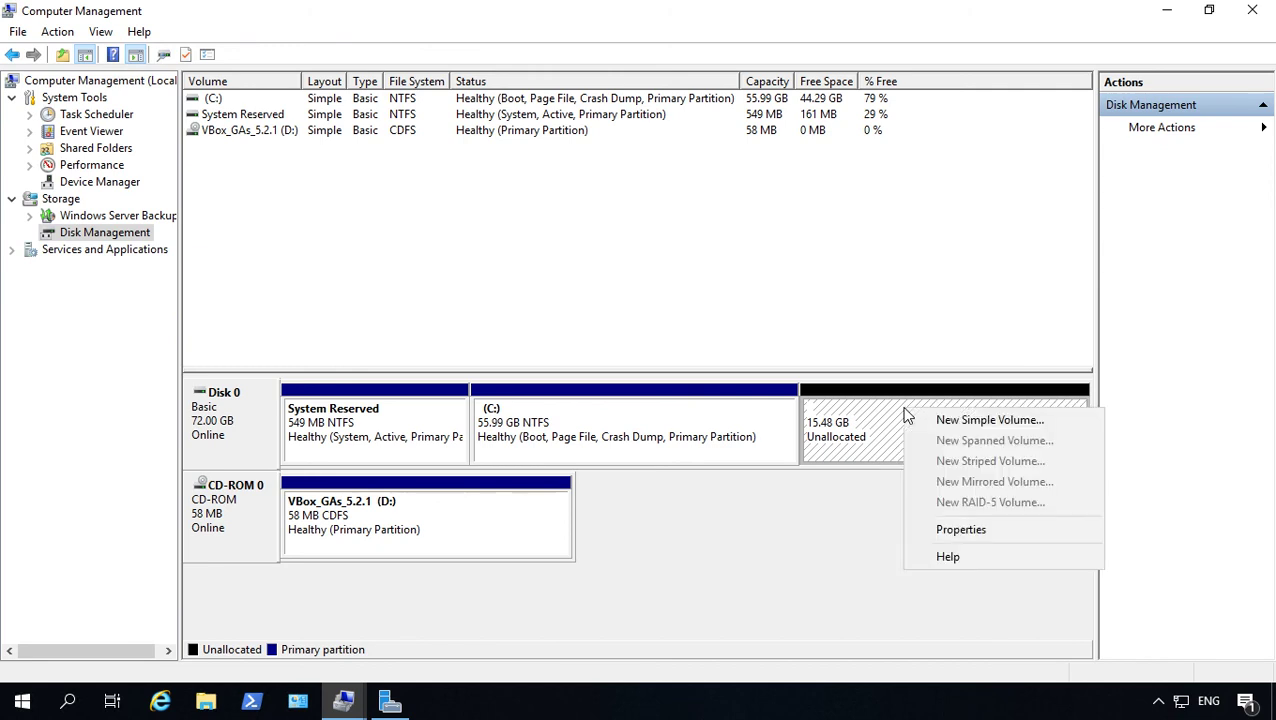
pyautogui.click(980, 420)
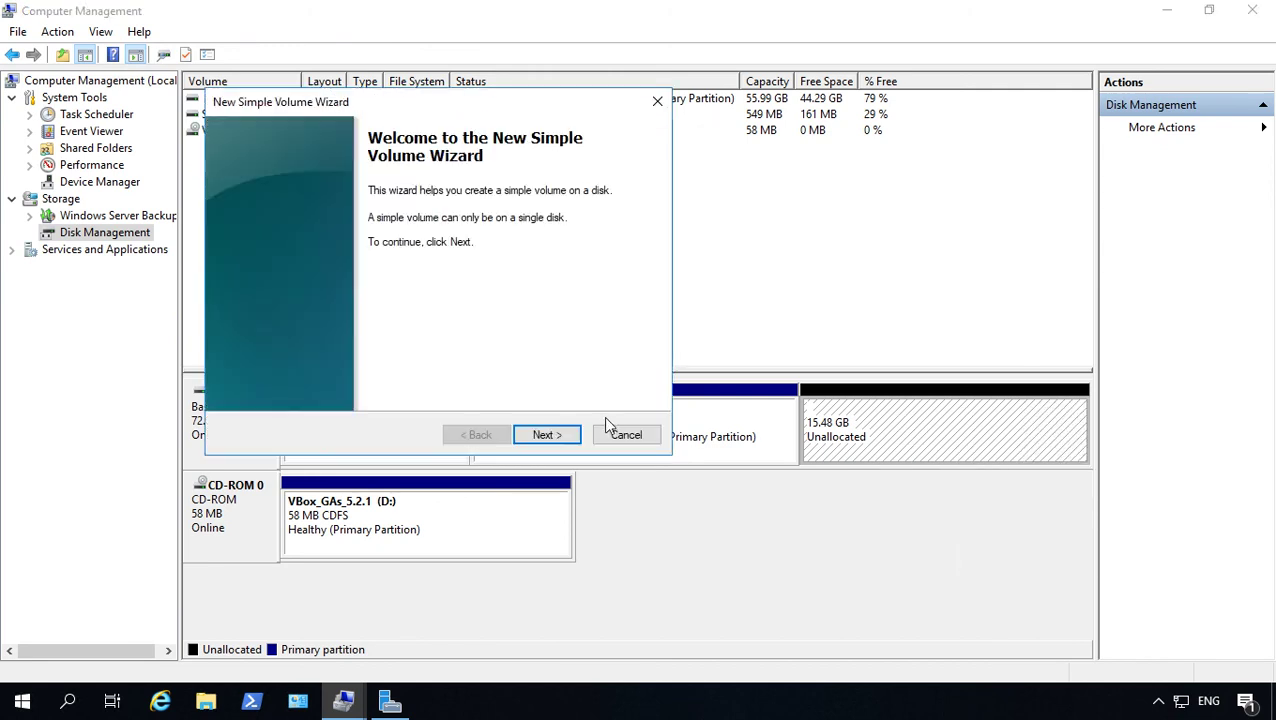
pyautogui.click(551, 435)
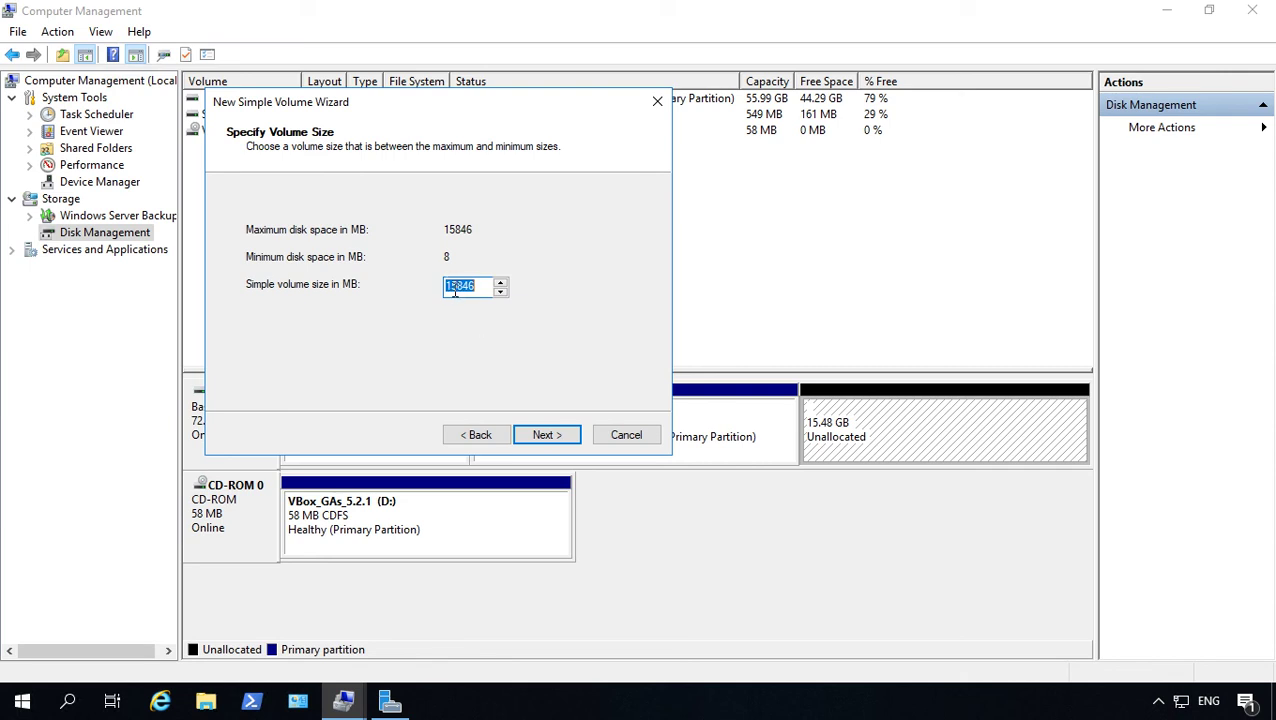
pyautogui.moveTo(451, 286); pyautogui.dragTo(458, 286)
pyautogui.press('Left')
pyautogui.click(534, 438)
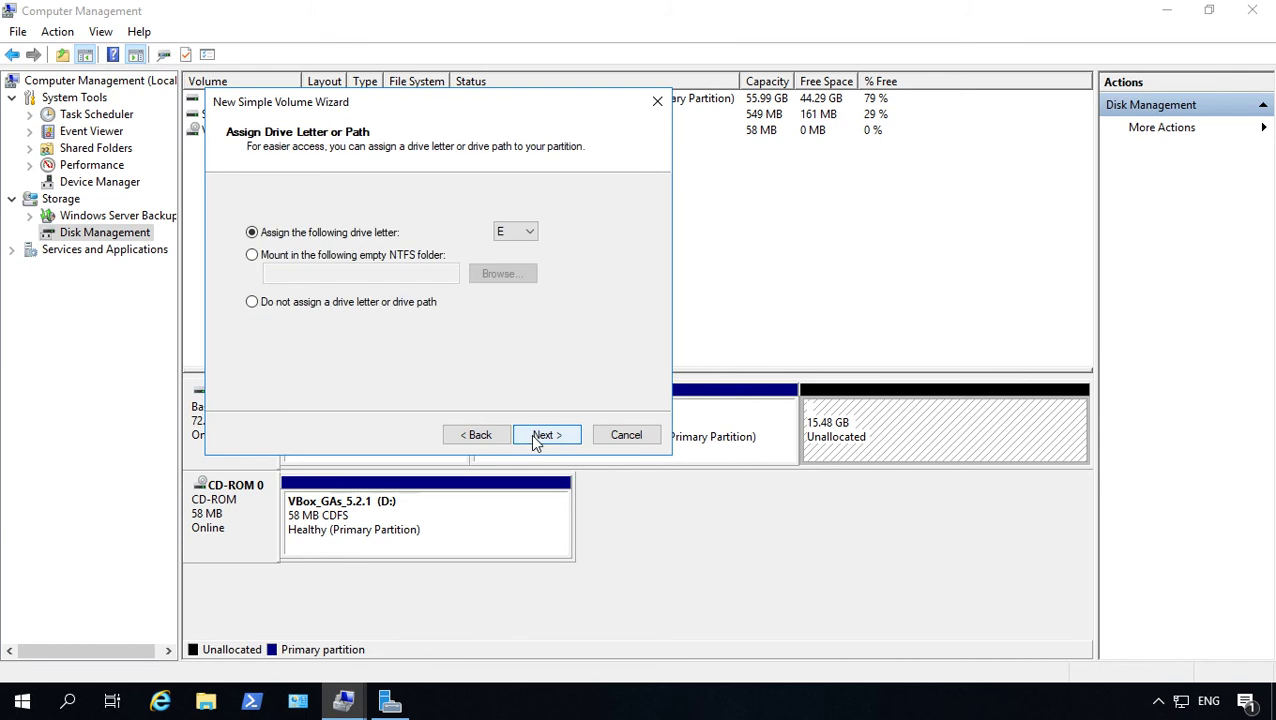
# Finish creating the simple volume with drive letter F, quick-formatted as NTFS with the default allocation unit size and the label New Volume.
pyautogui.click(530, 231)
pyautogui.click(531, 266)
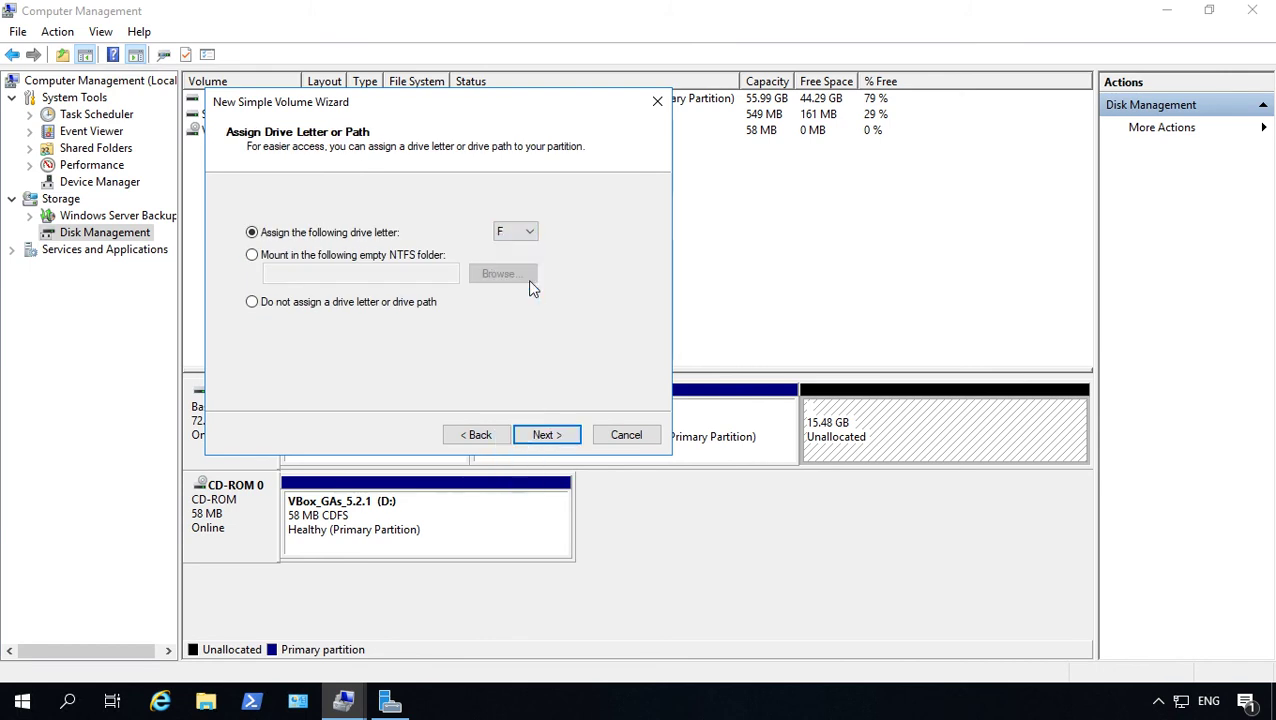
pyautogui.click(545, 436)
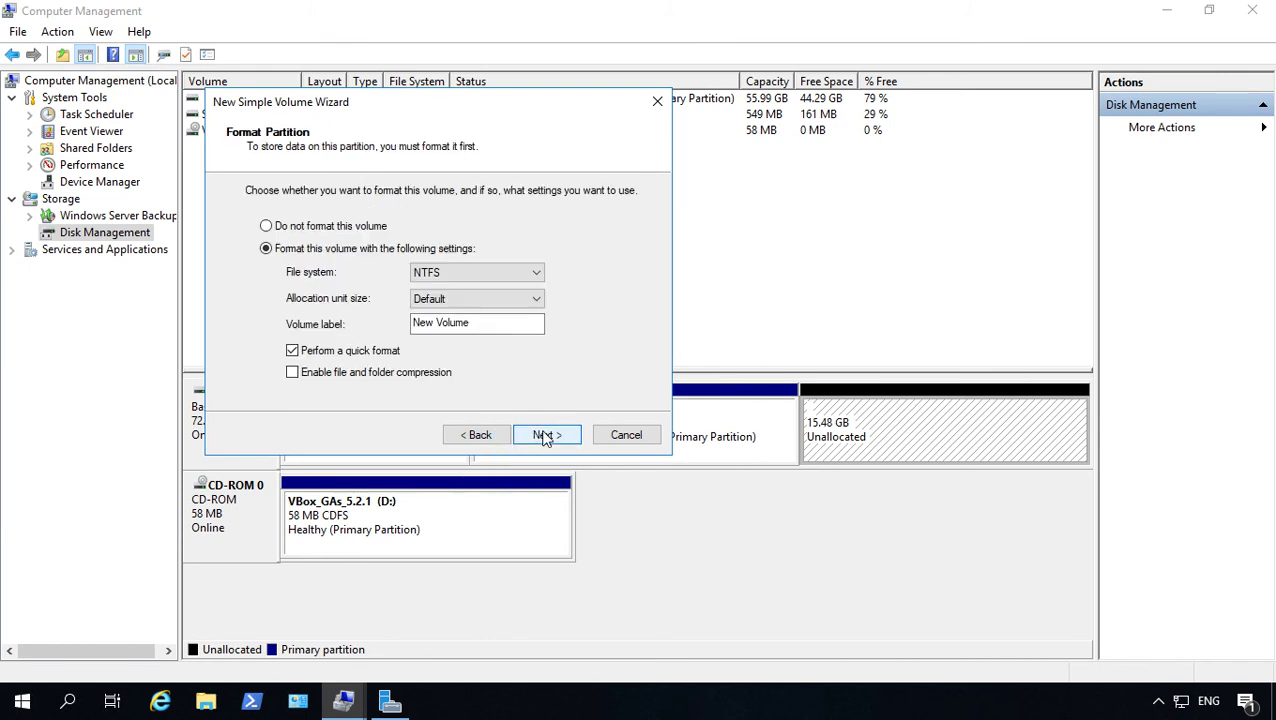
pyautogui.click(545, 436)
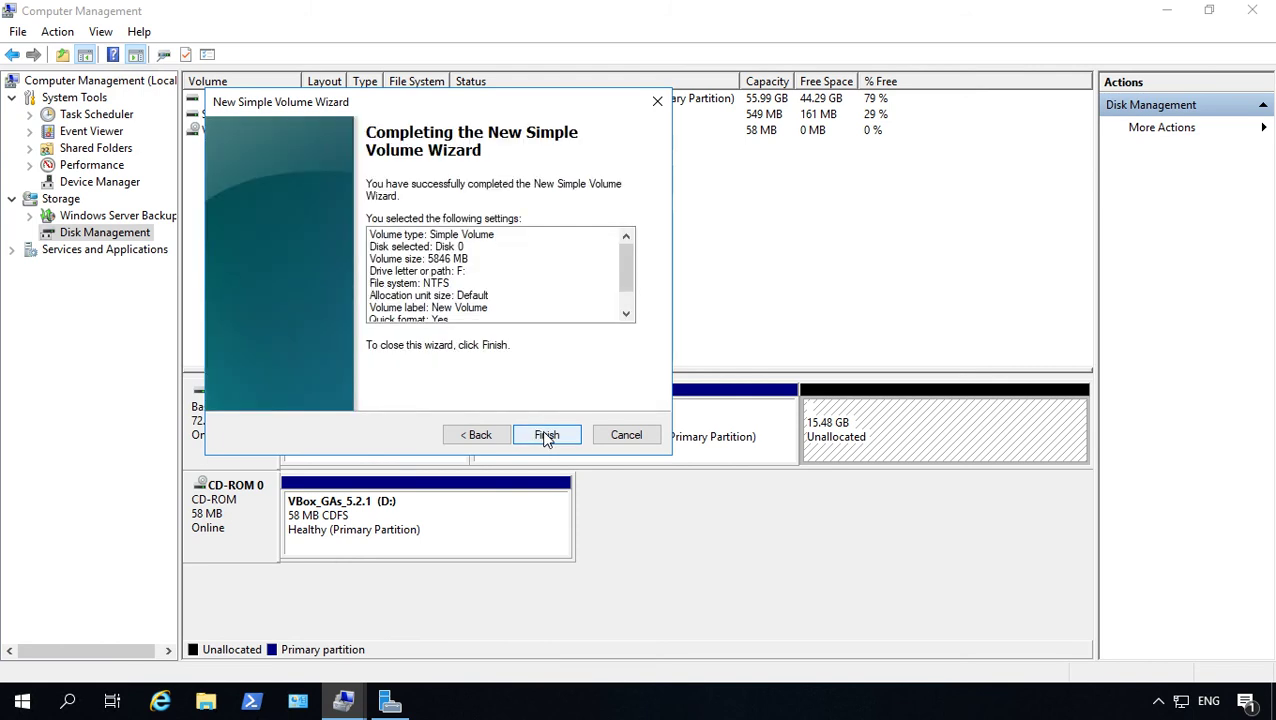
pyautogui.click(545, 436)
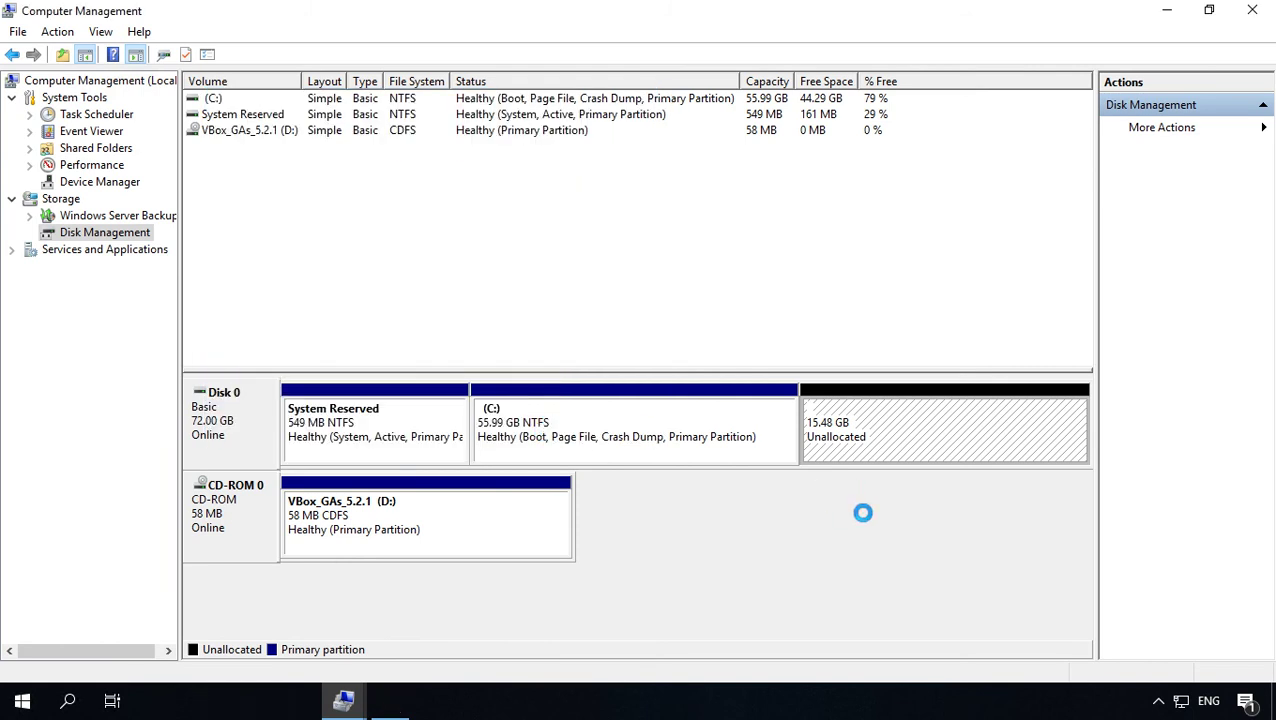
pyautogui.click(815, 450)
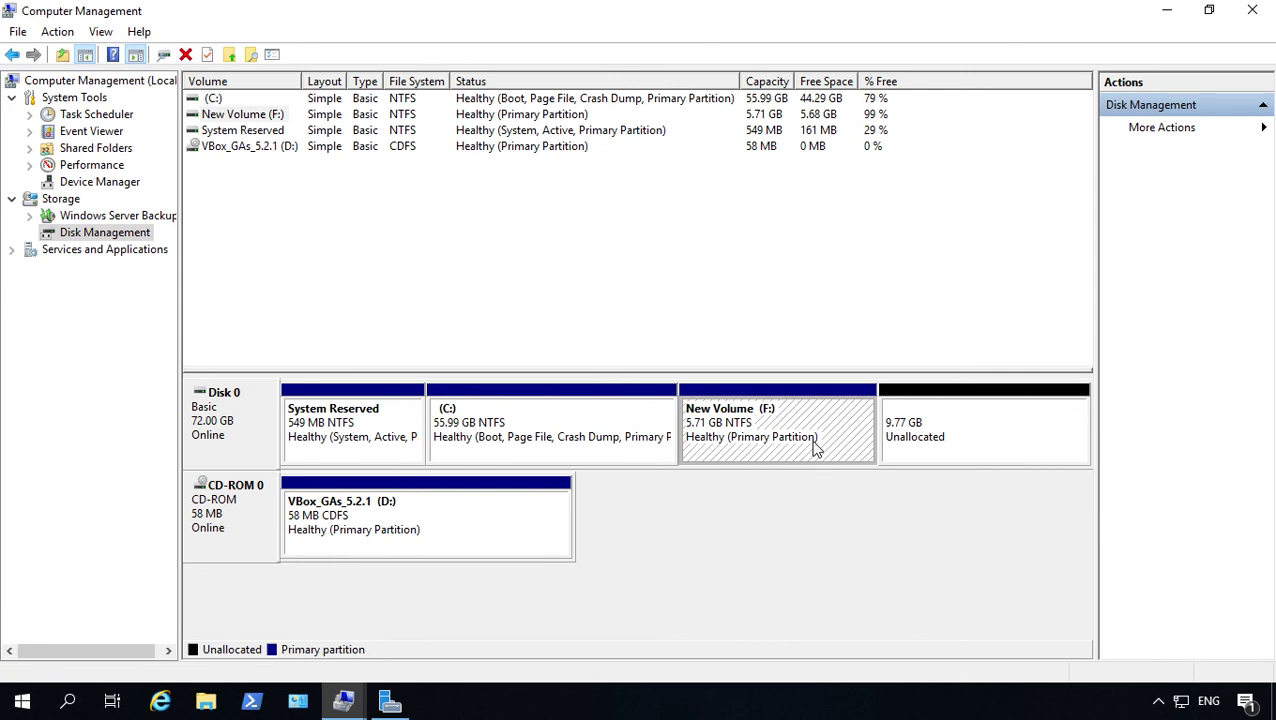
pyautogui.click(1002, 437)
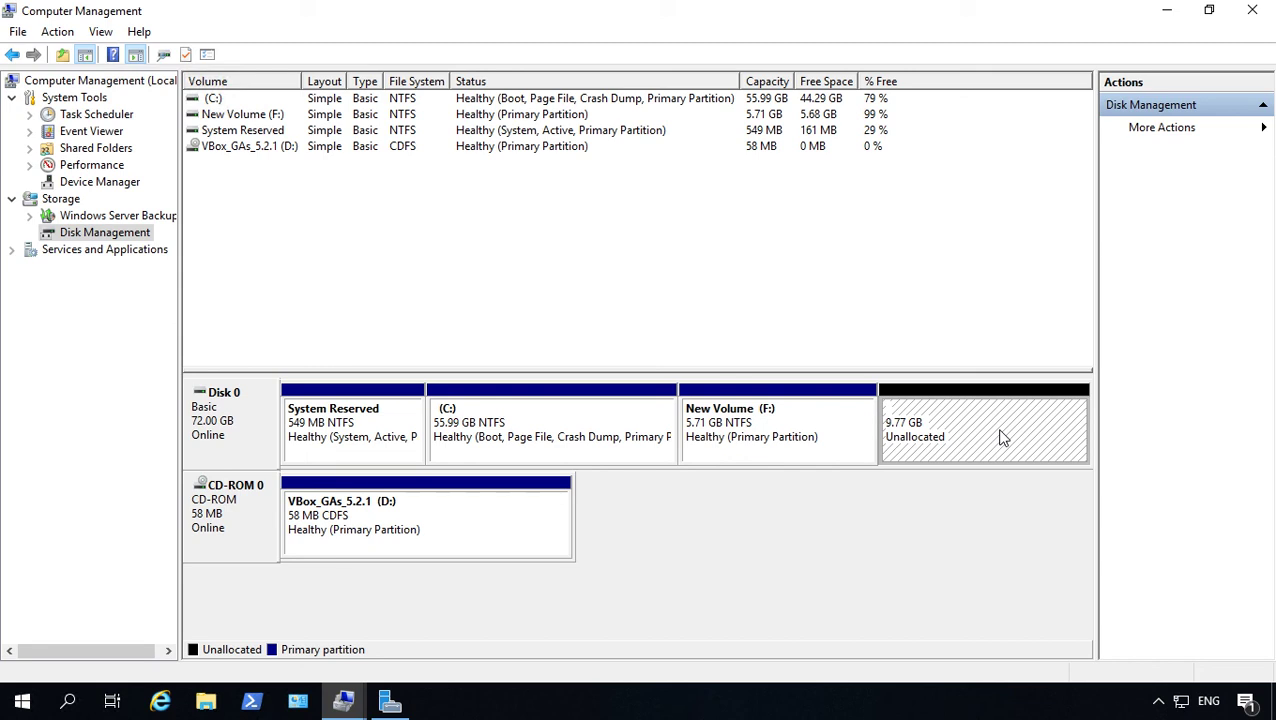
# Change the drive letter of New Volume (F:) on Disk 0 to G.
pyautogui.rightClick(829, 405)
pyautogui.click(860, 479)
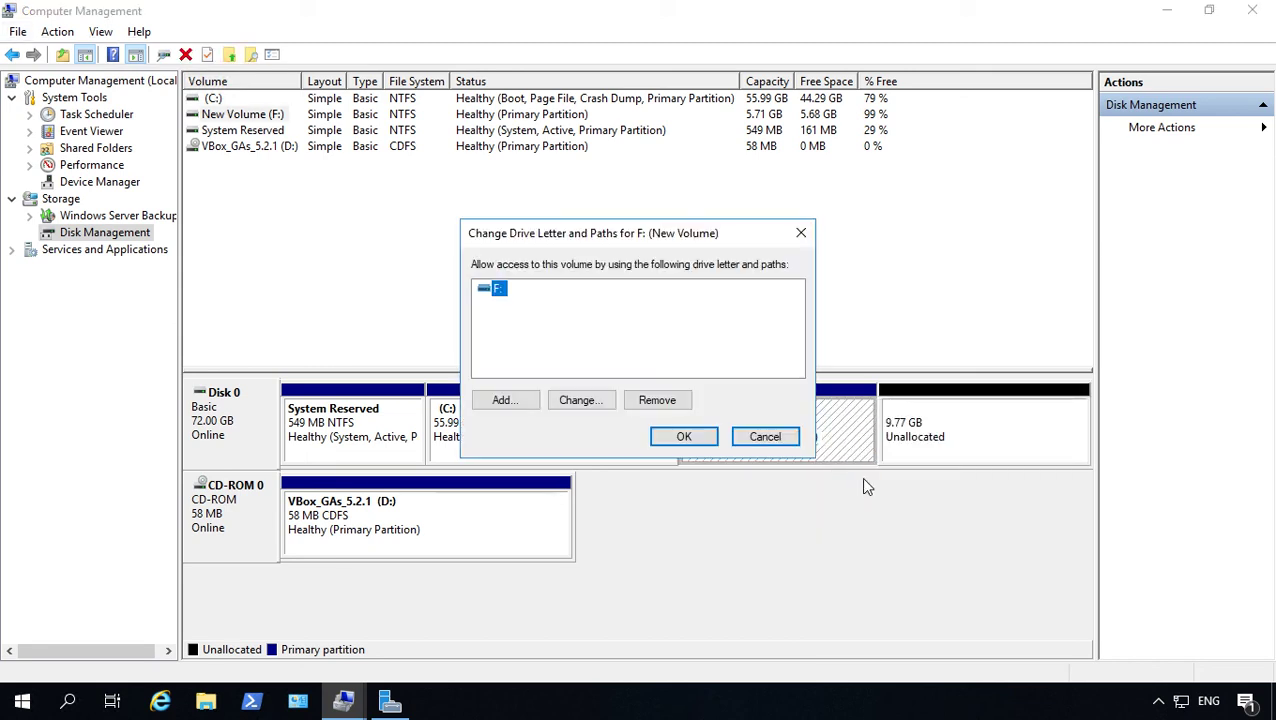
pyautogui.click(588, 404)
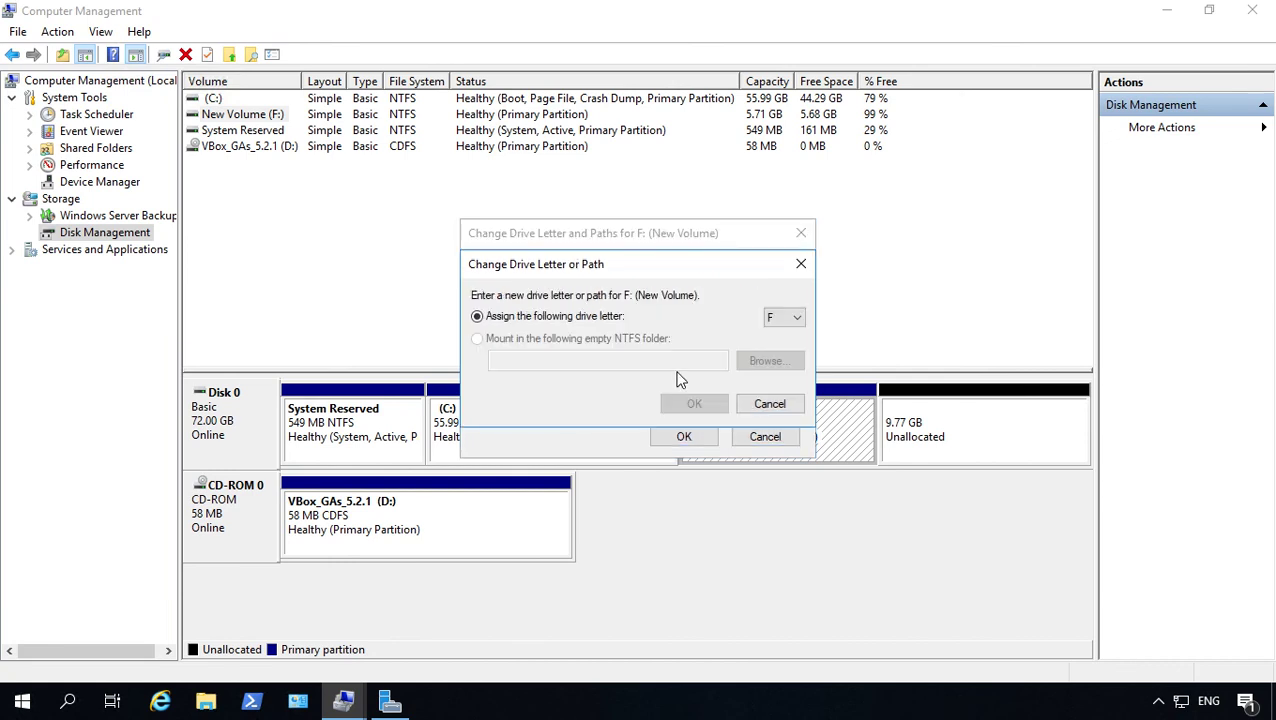
pyautogui.click(794, 320)
pyautogui.click(785, 395)
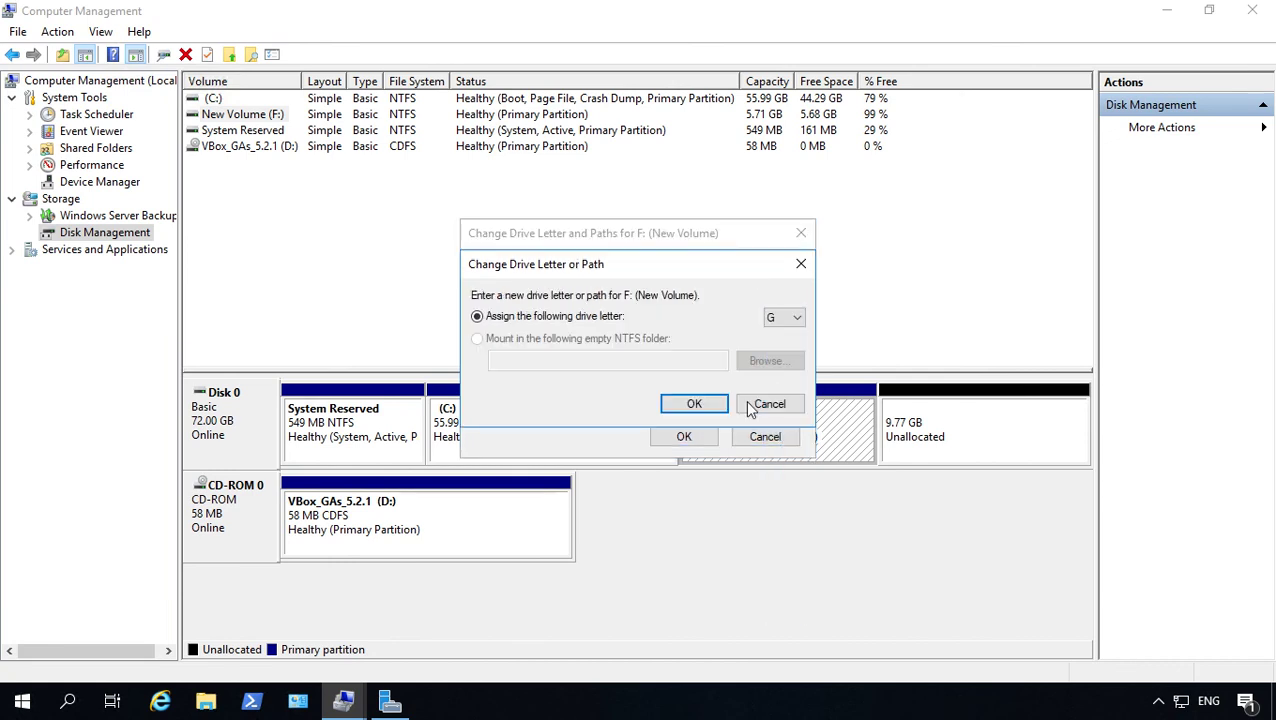
pyautogui.click(694, 403)
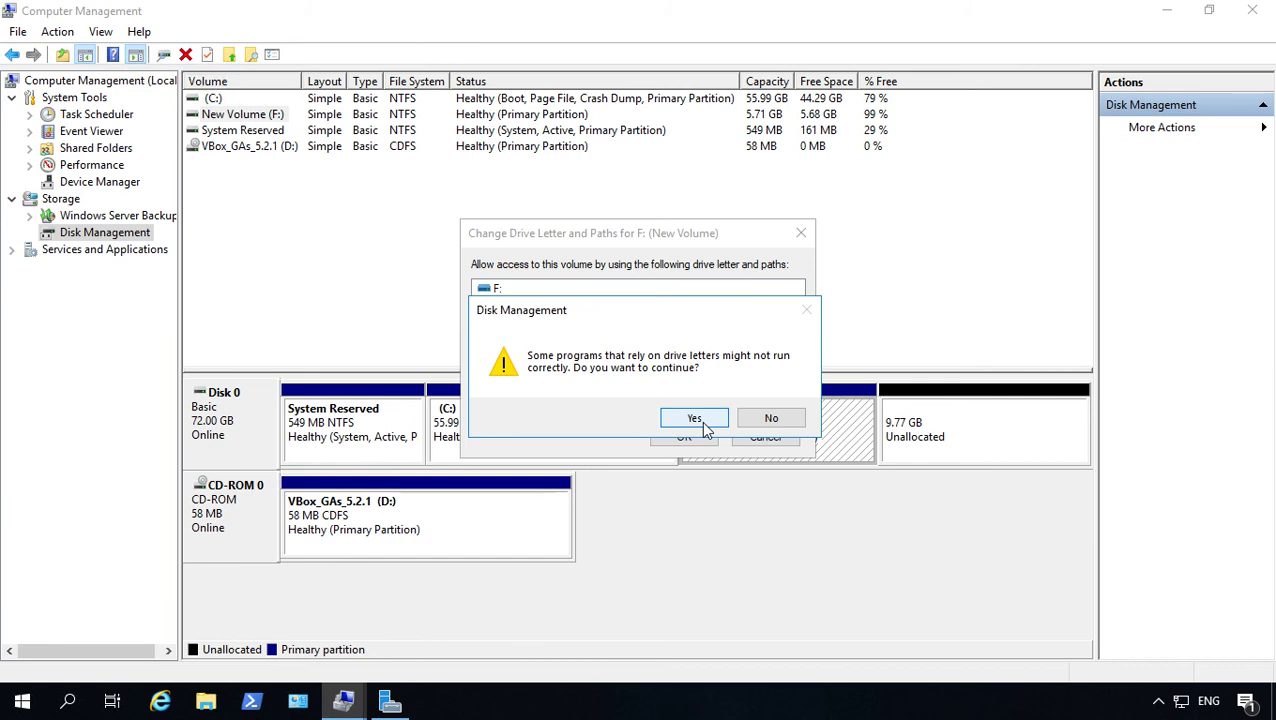
pyautogui.click(703, 424)
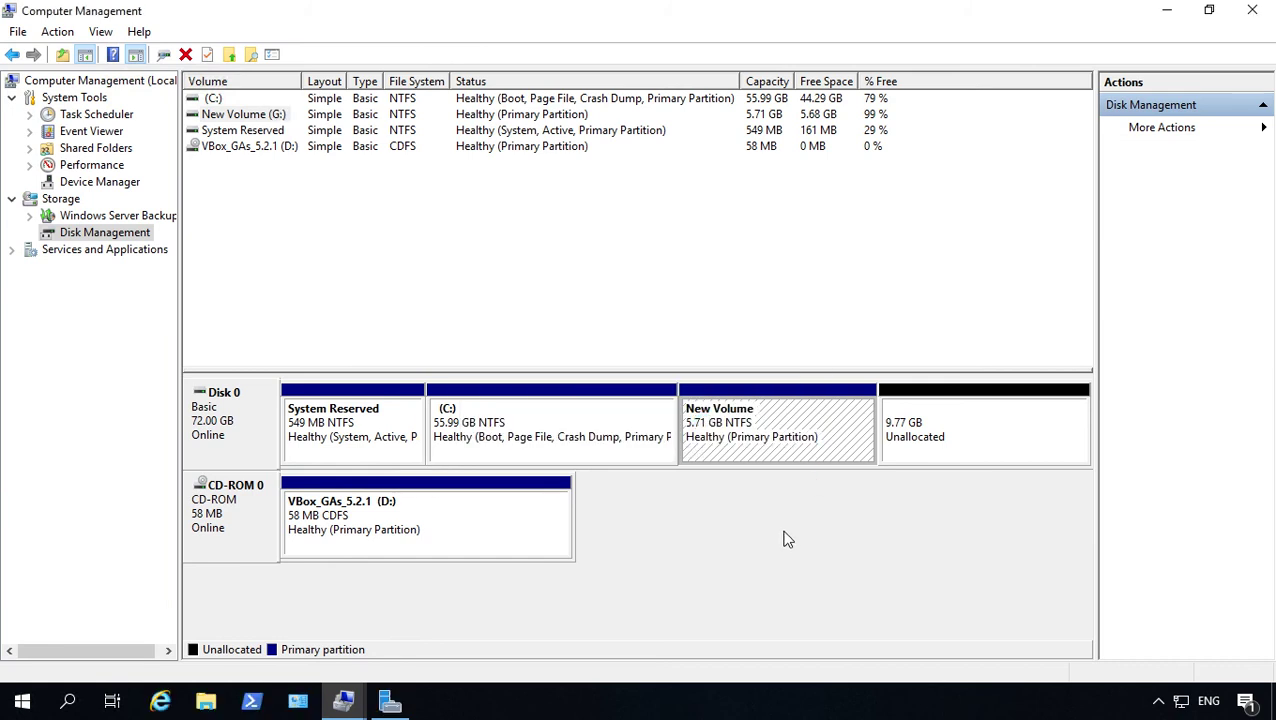
pyautogui.press('alt')
pyautogui.click(786, 537)
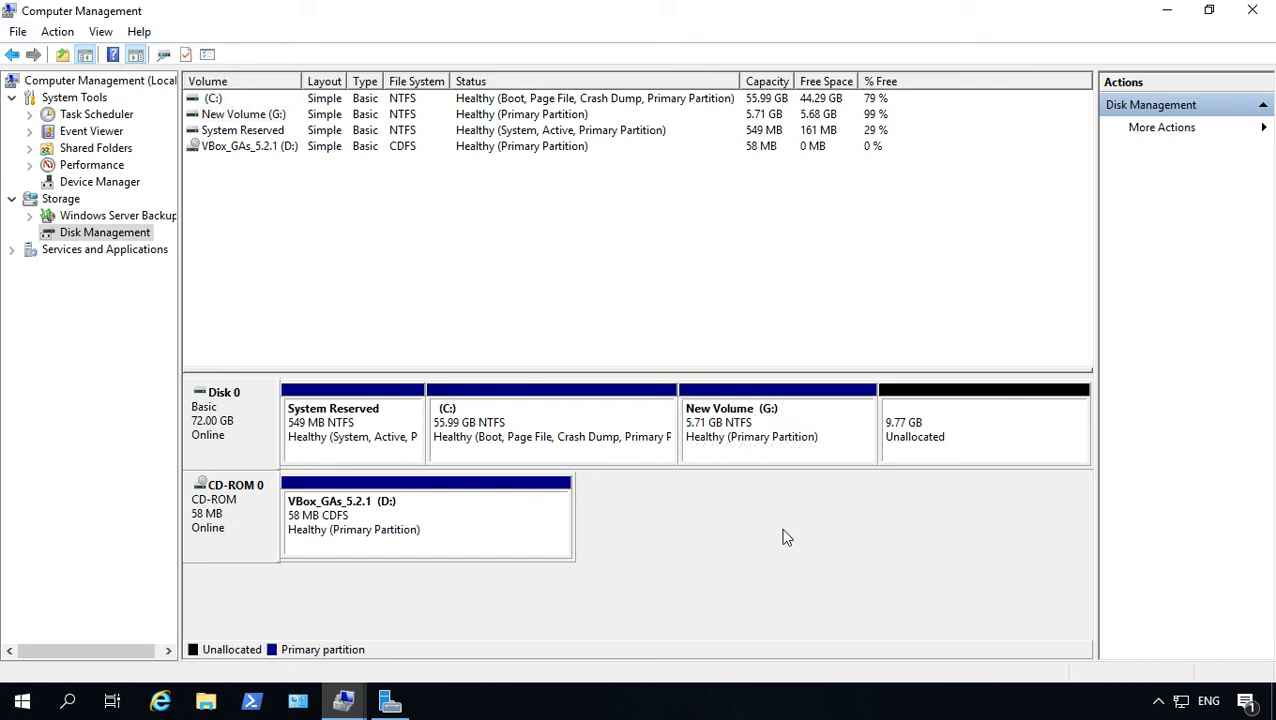